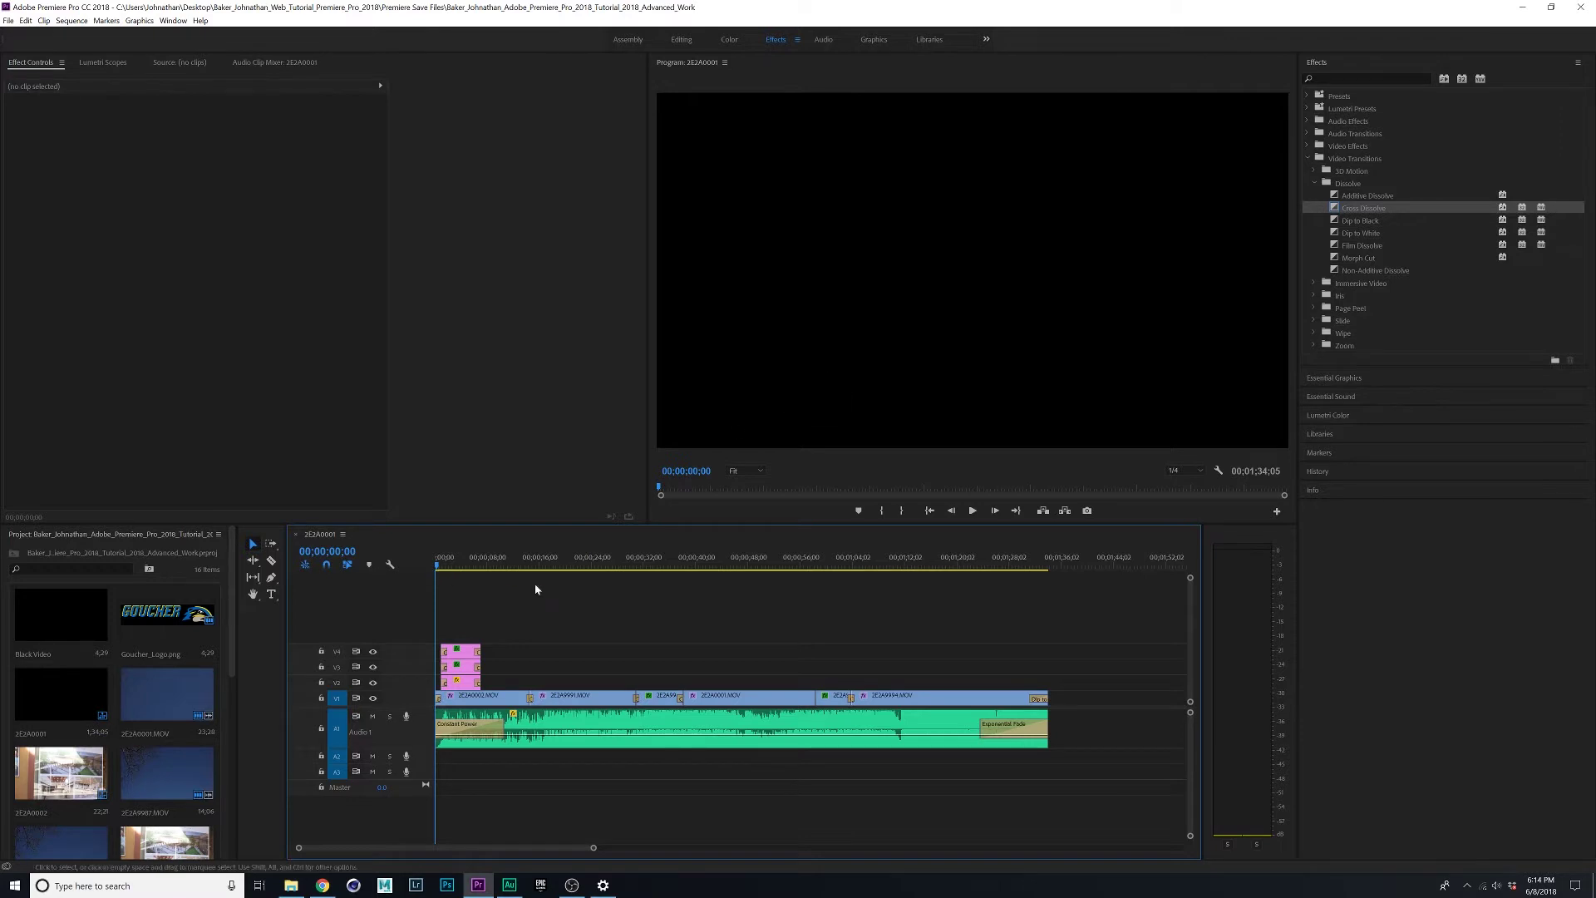
Switch to the Editing workspace, show the frame at about 7 seconds and enlarge the Program Monitor by resizing the panels.
left_click(679, 41)
left_click(722, 558)
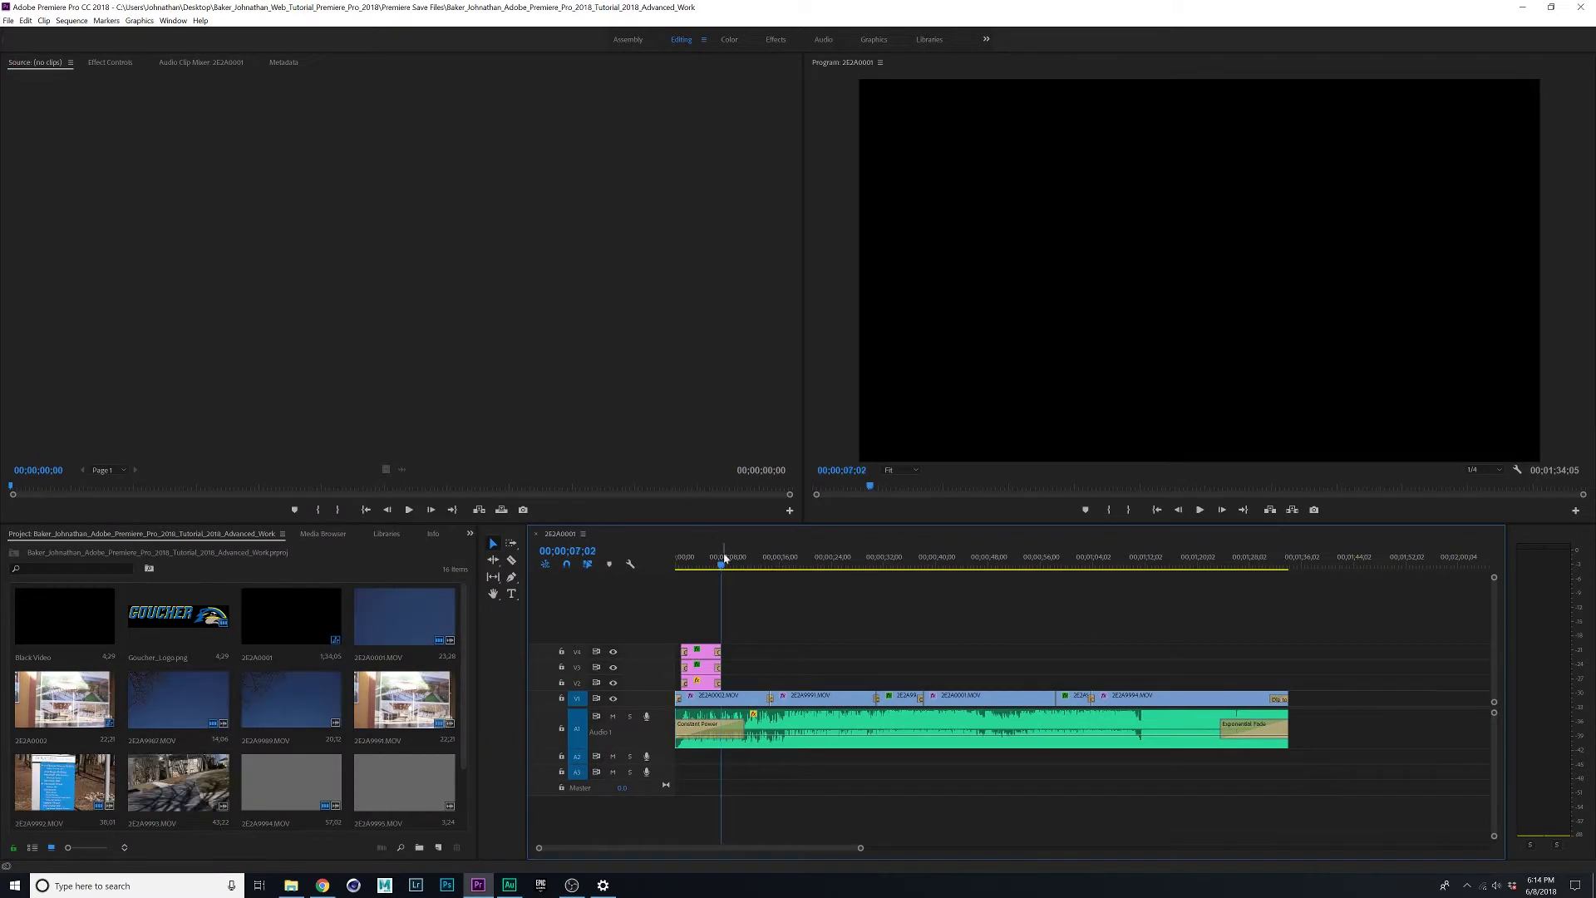
left_click_drag(681, 525, 695, 670)
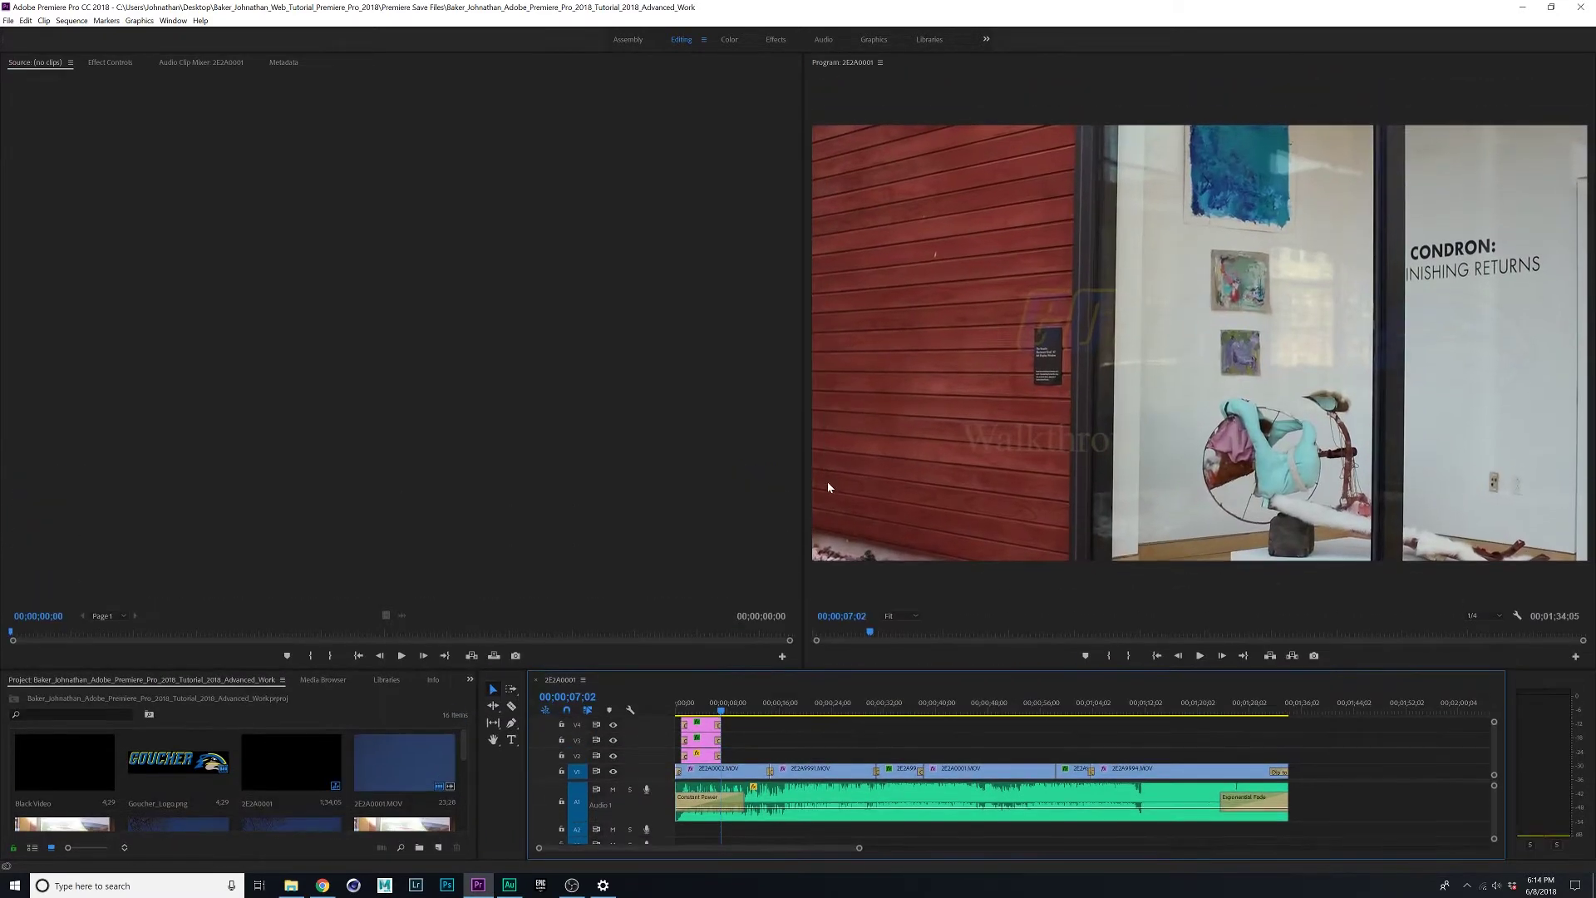
left_click_drag(805, 488, 597, 507)
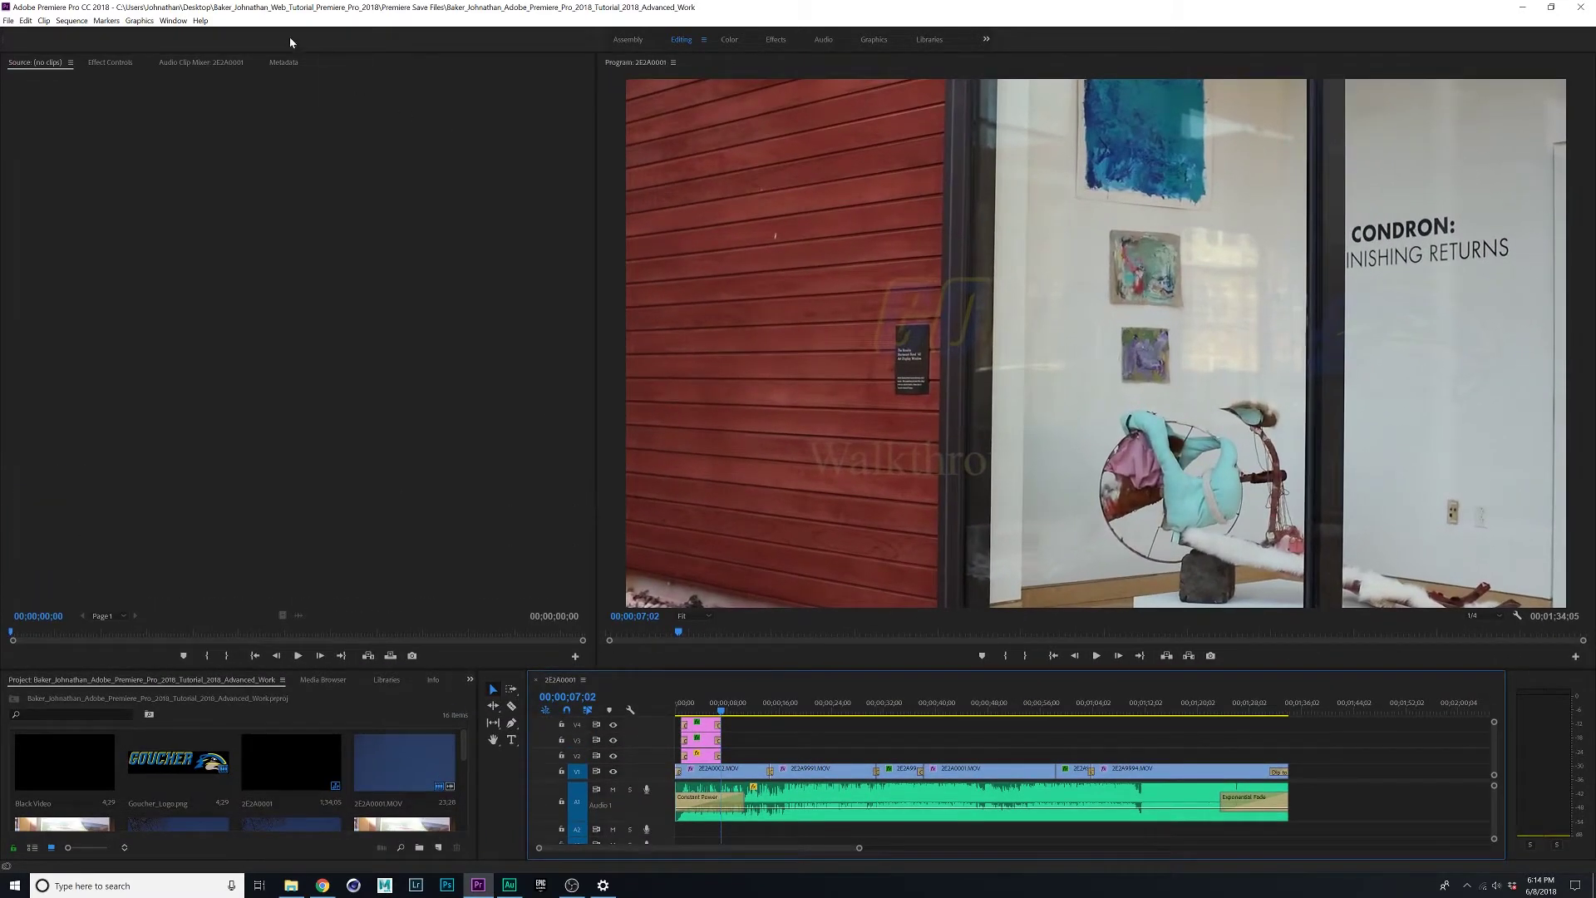
Reset the Editing workspace to its saved layout.
left_click(170, 21)
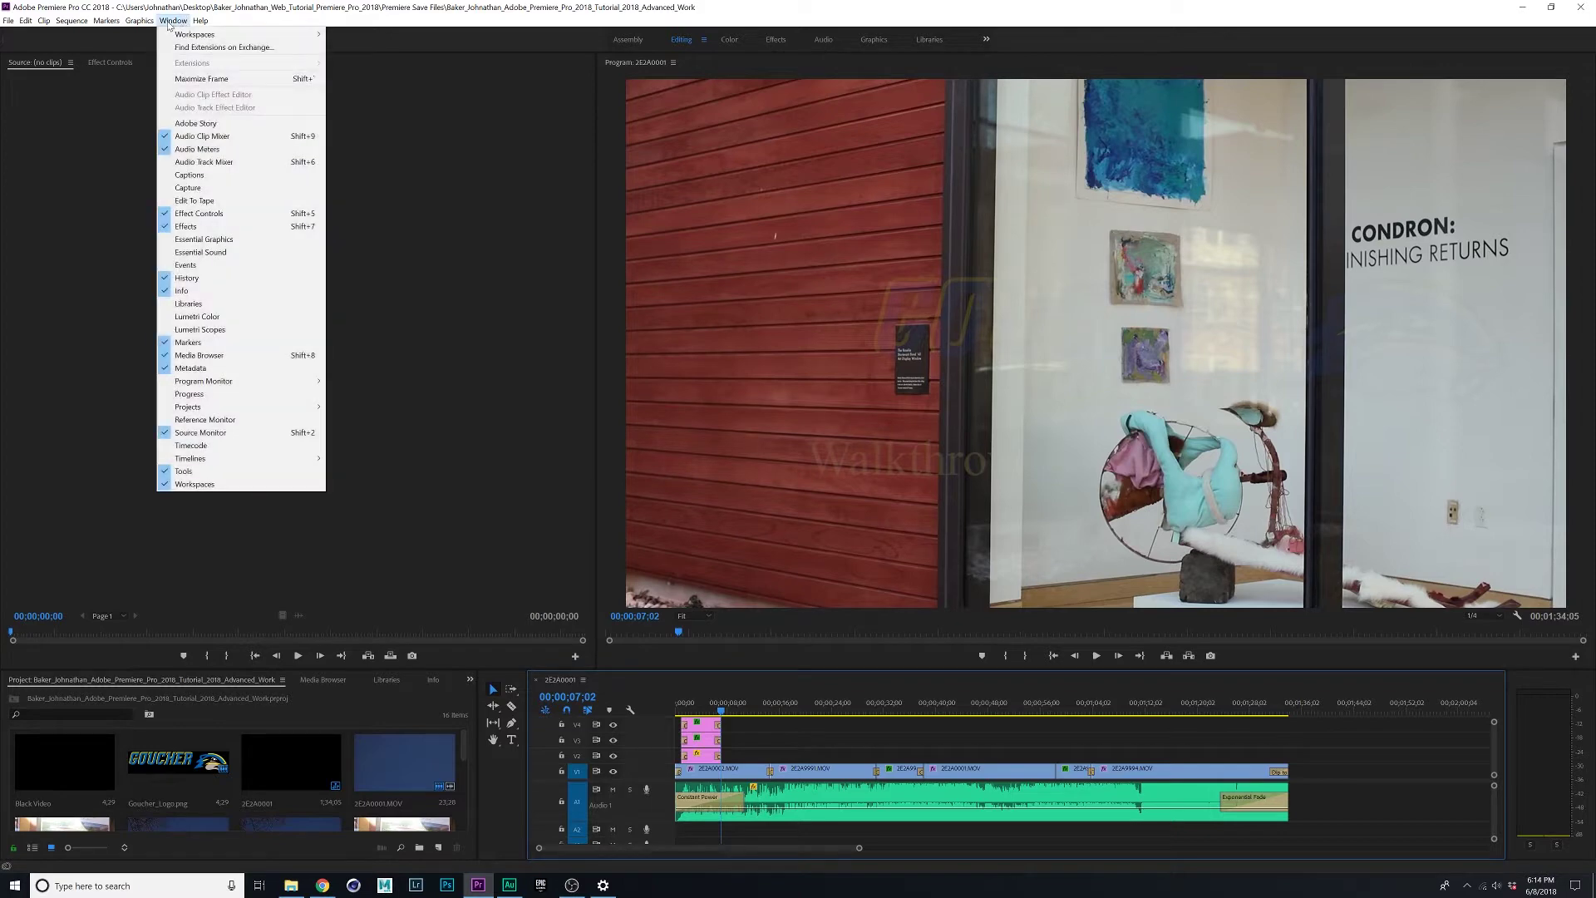
mouse_move(313, 36)
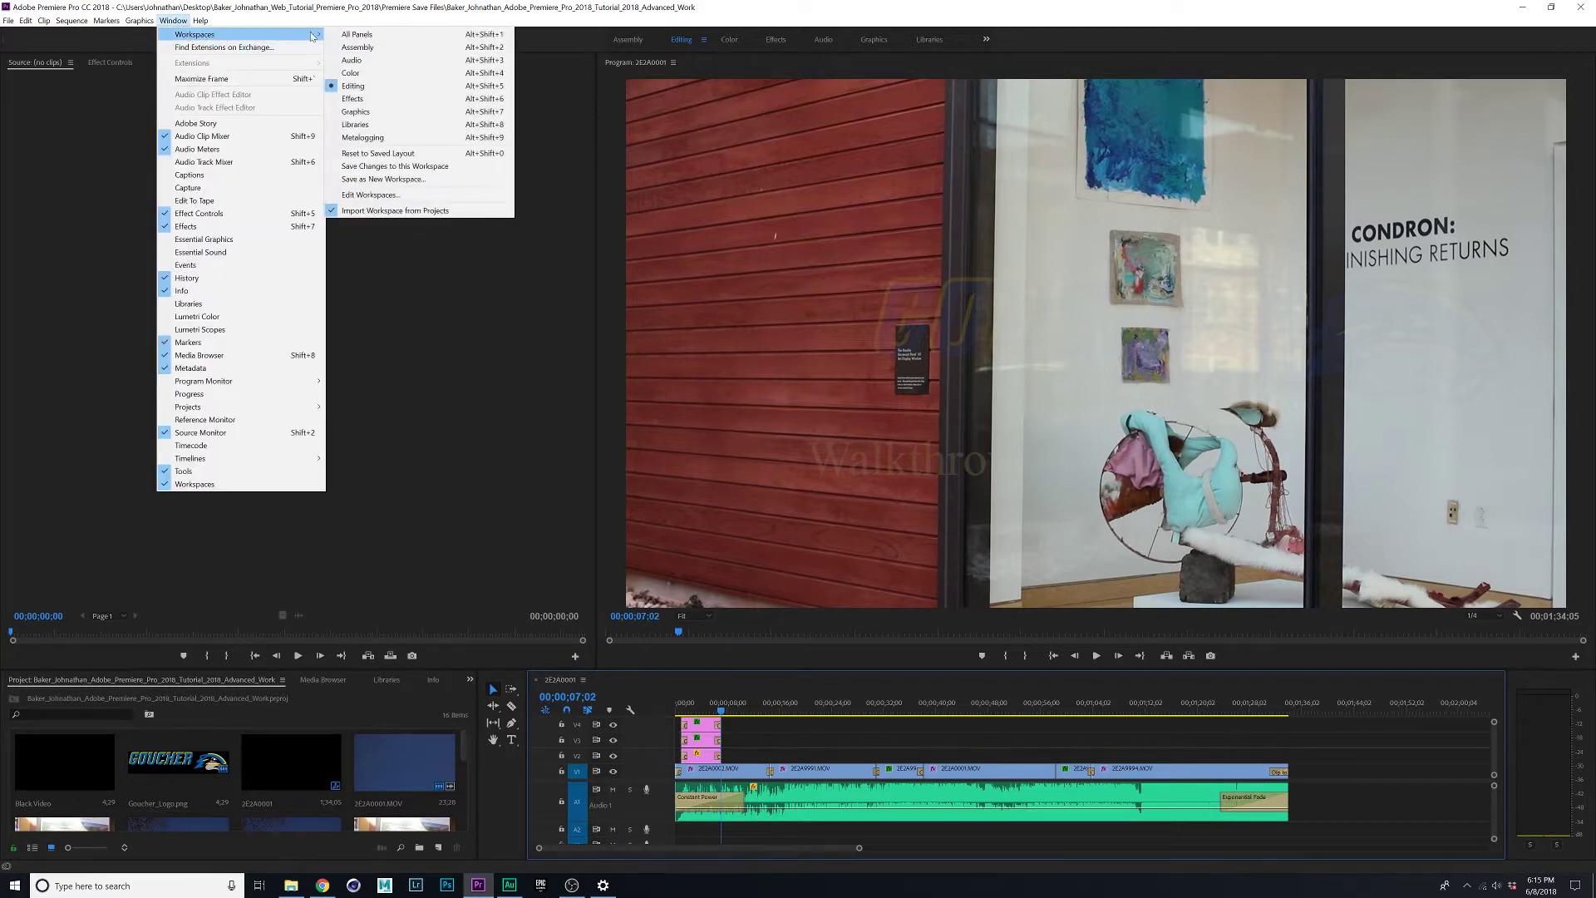
left_click(381, 155)
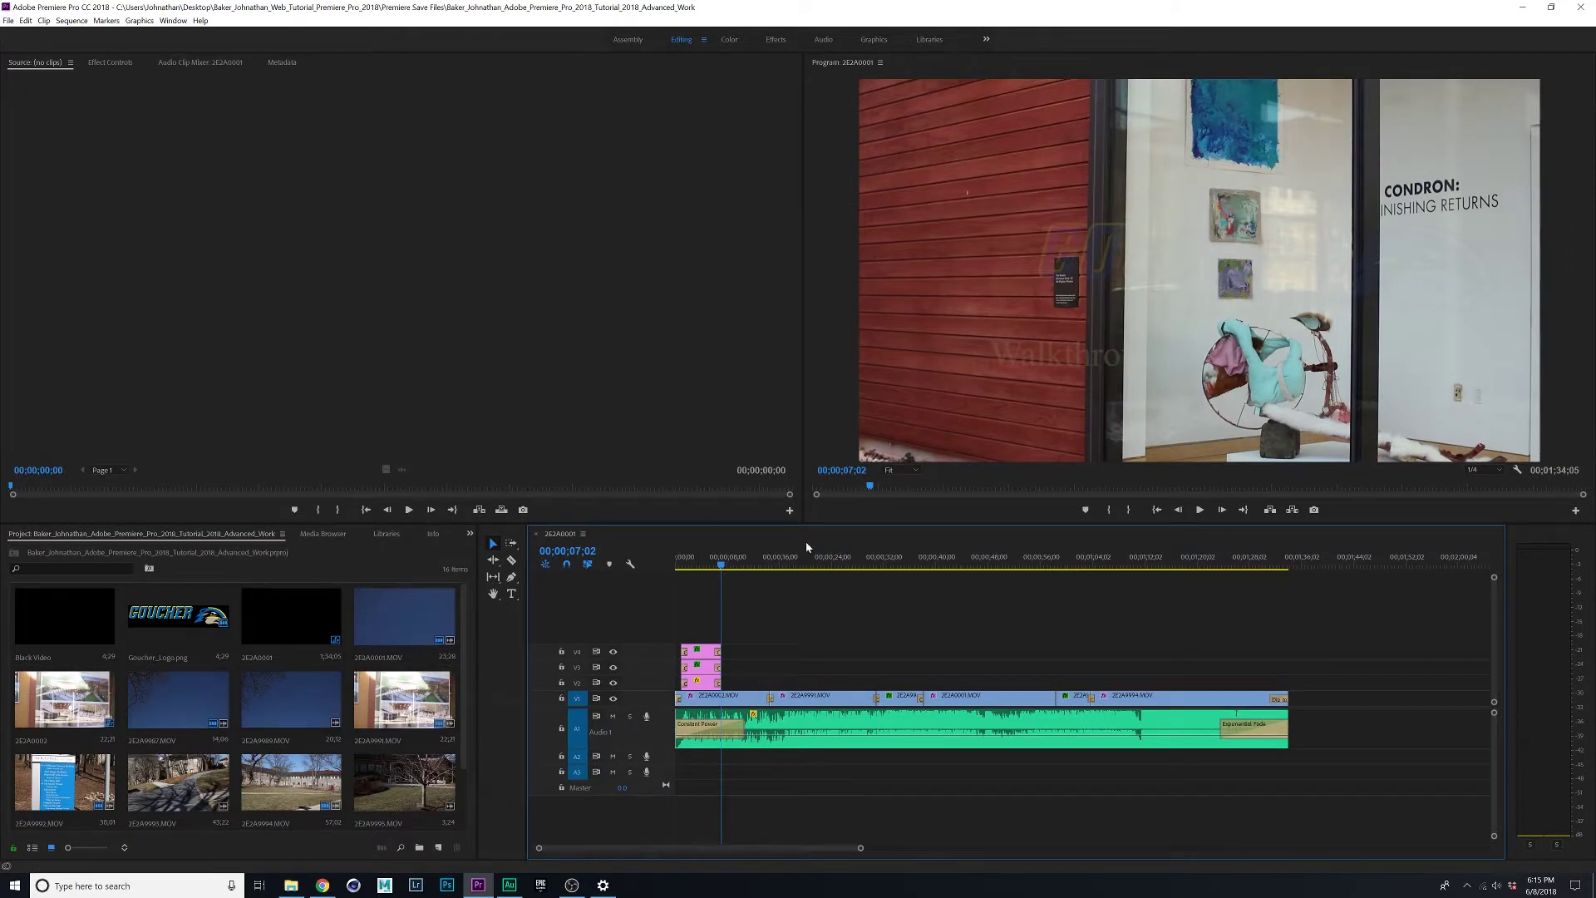
Return the playhead to the start of the sequence and open the media export settings.
left_click_drag(831, 559, 697, 575)
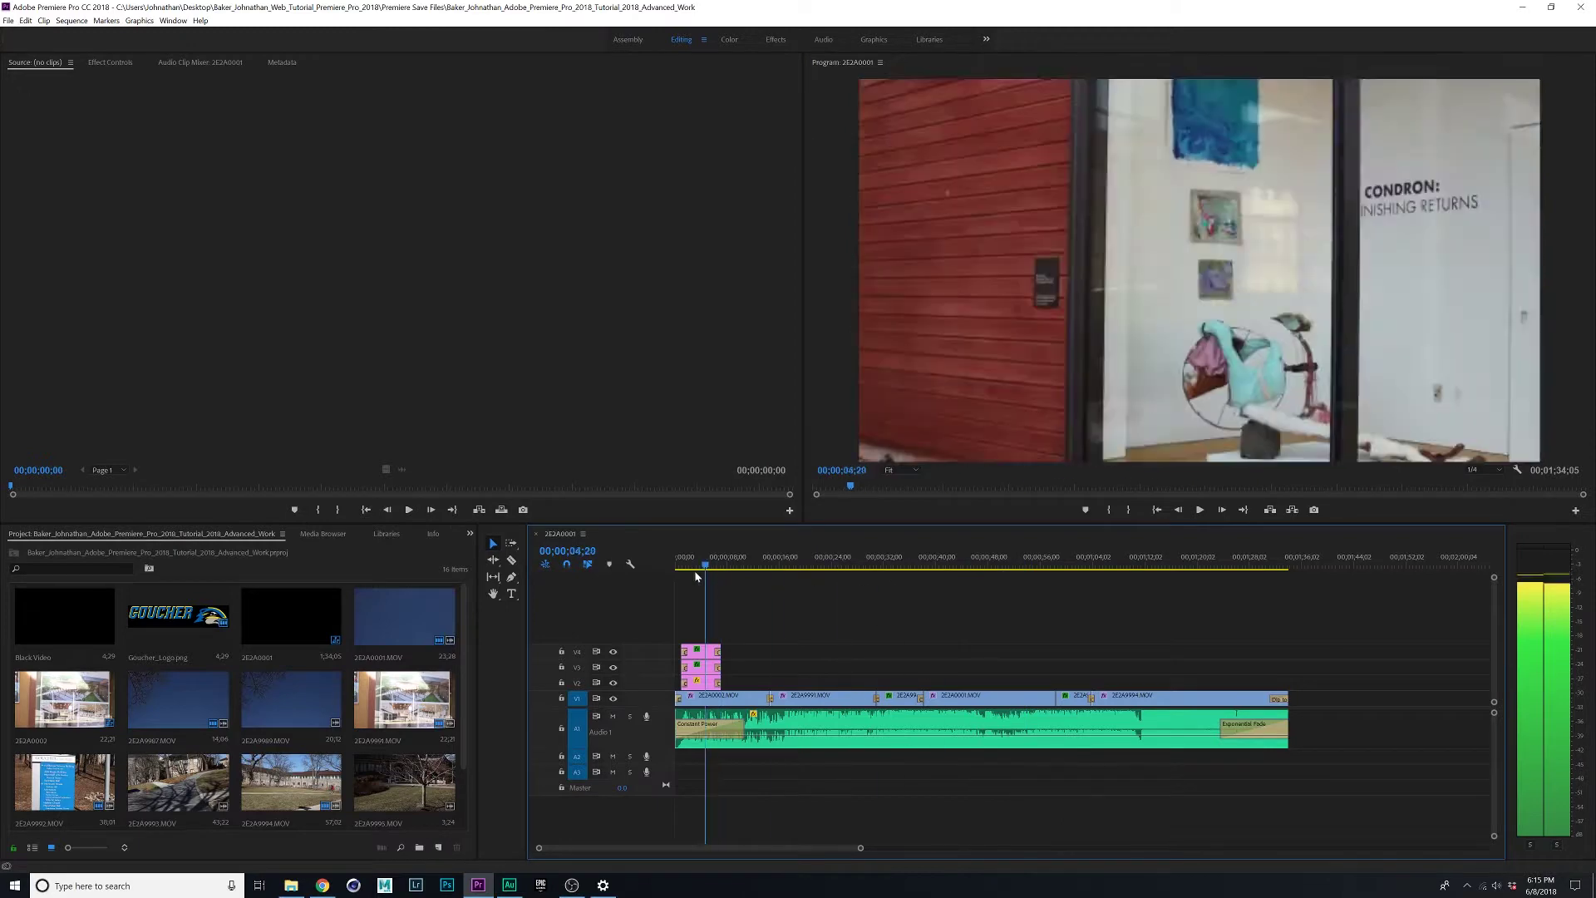
key("Home")
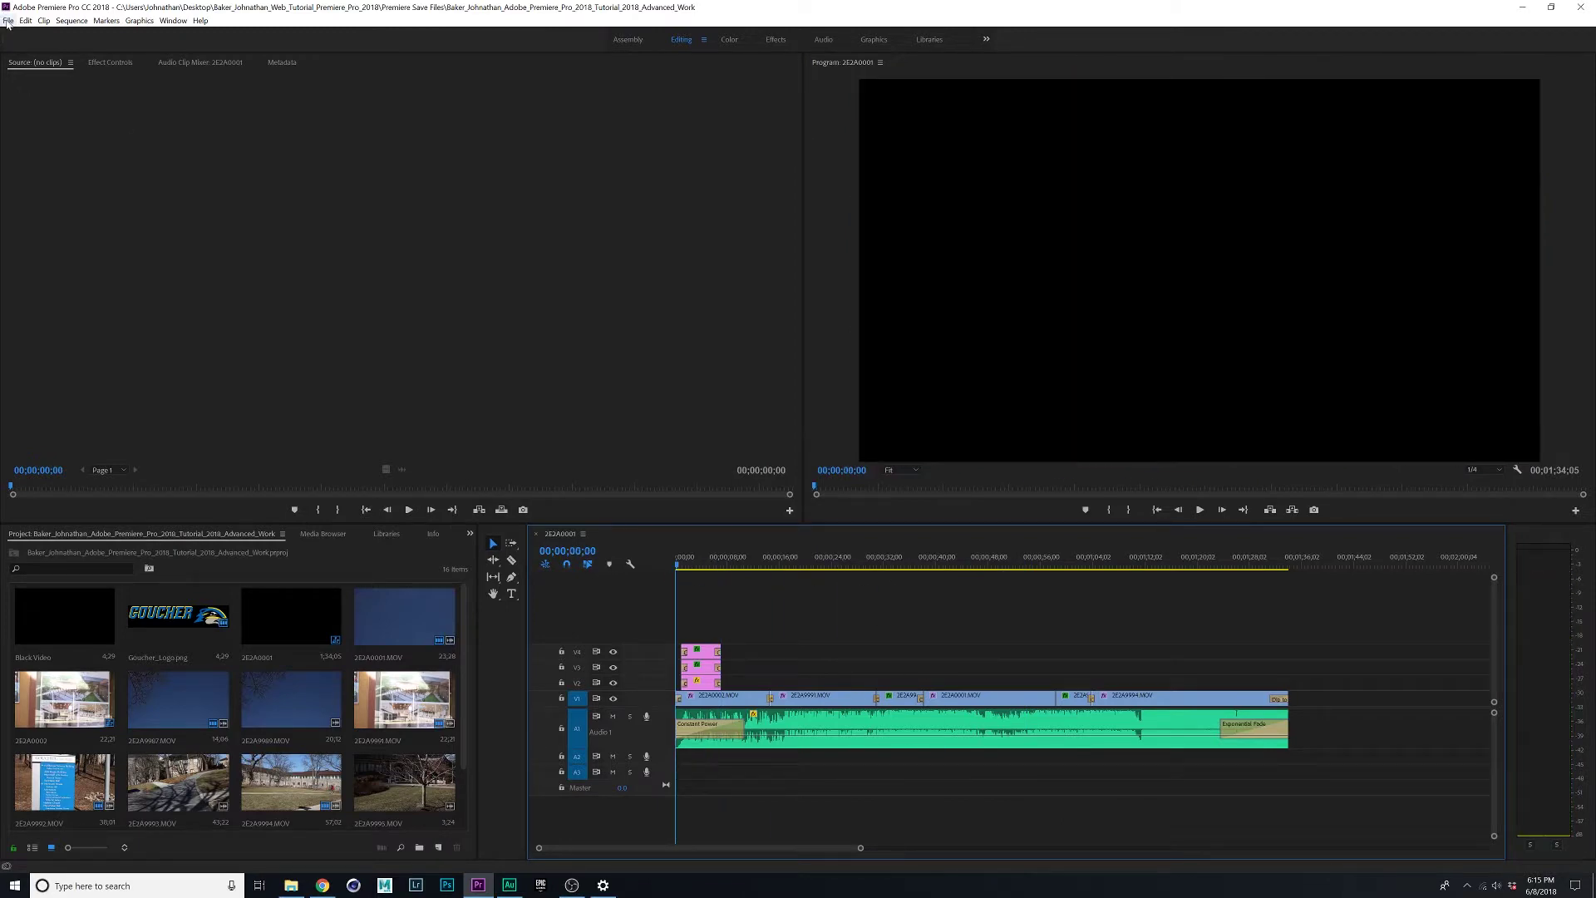
left_click(8, 21)
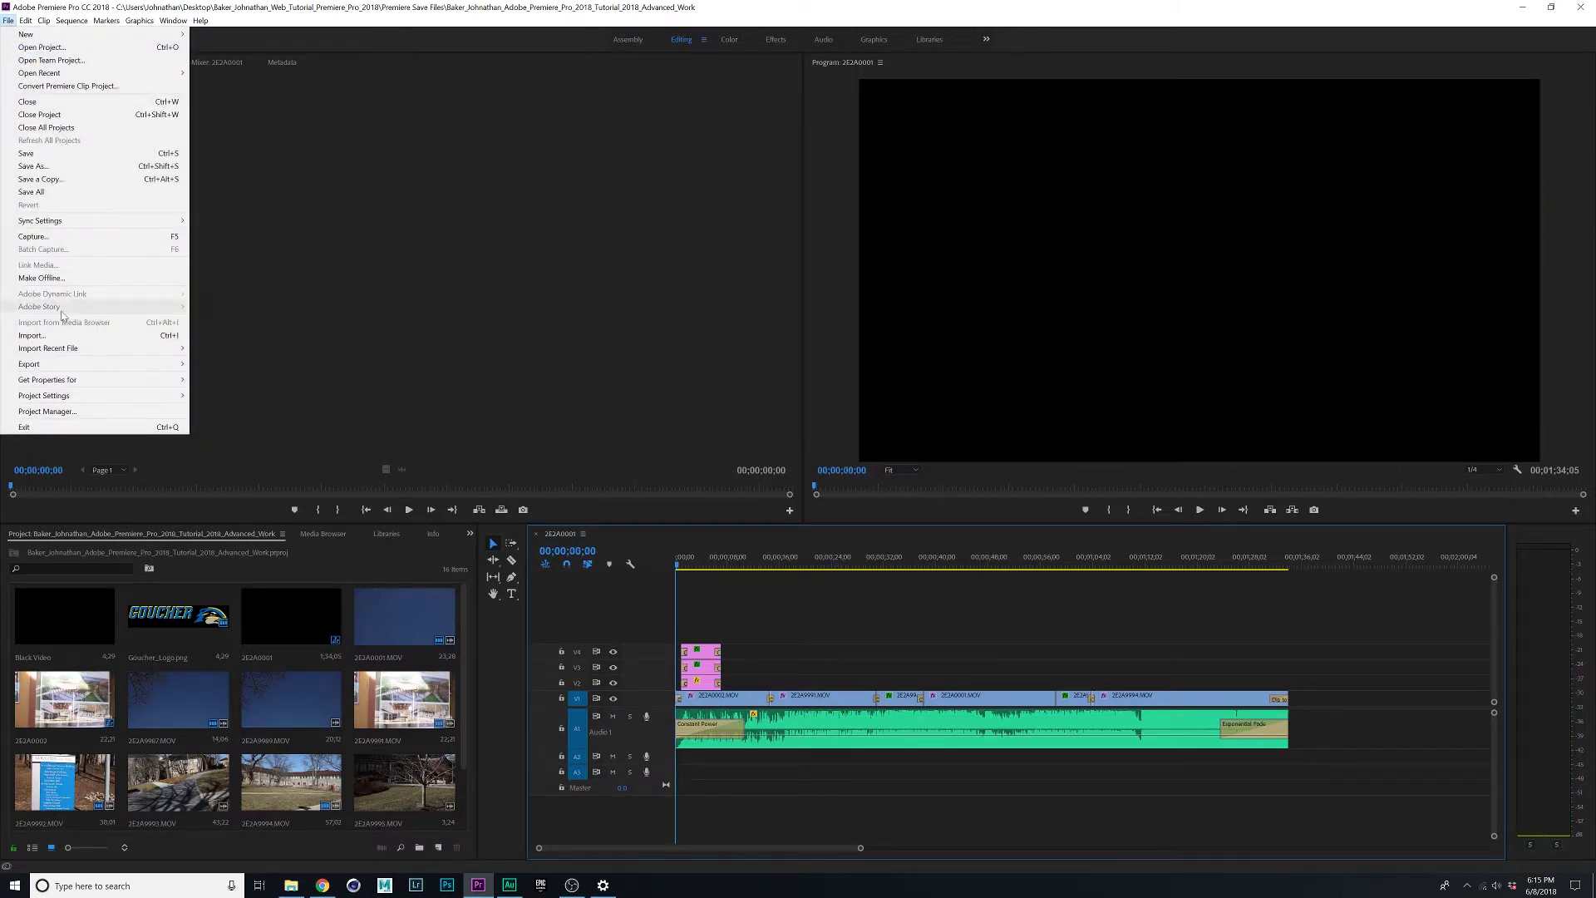
mouse_move(64, 367)
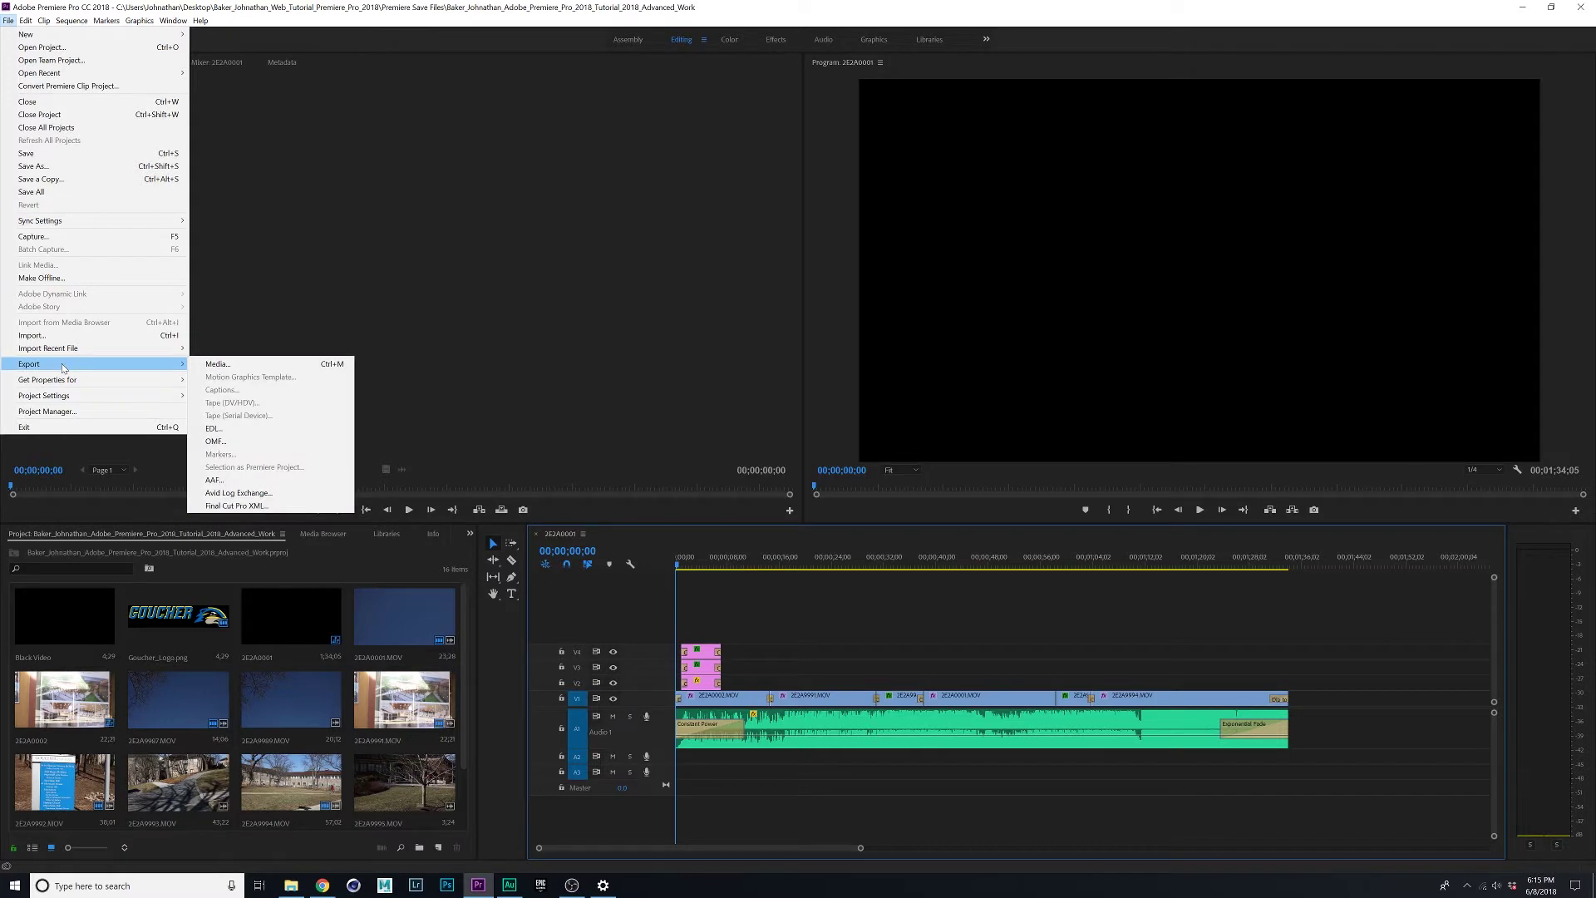
left_click(268, 366)
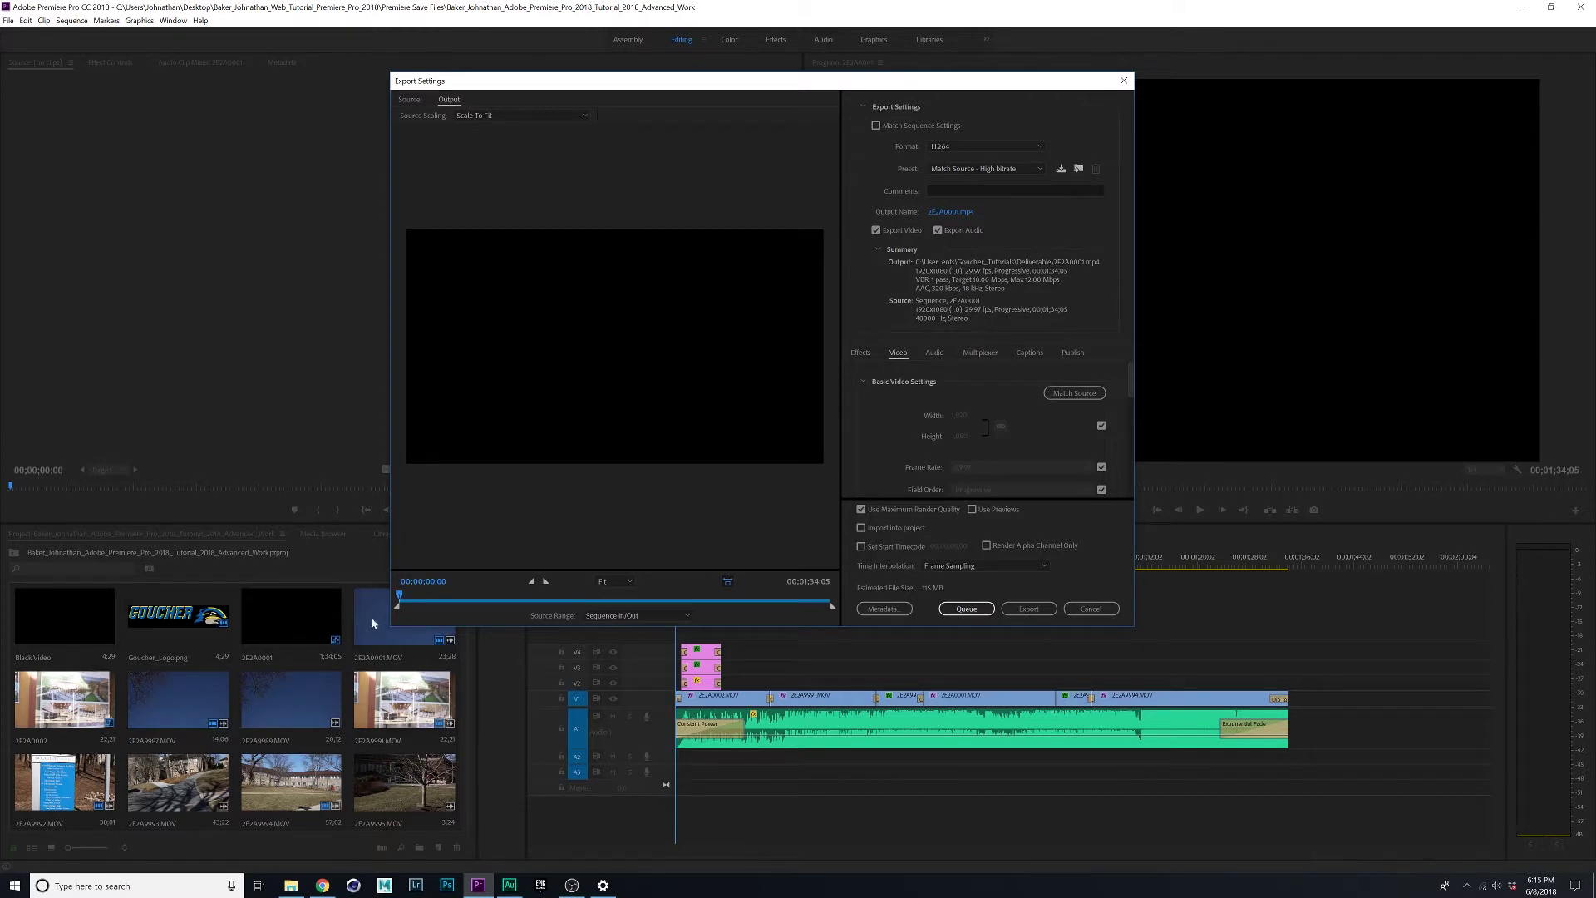
Preview the export frame at about 10 seconds, viewing it at 10% and 400% zoom before returning to Fit.
left_click_drag(401, 596, 446, 597)
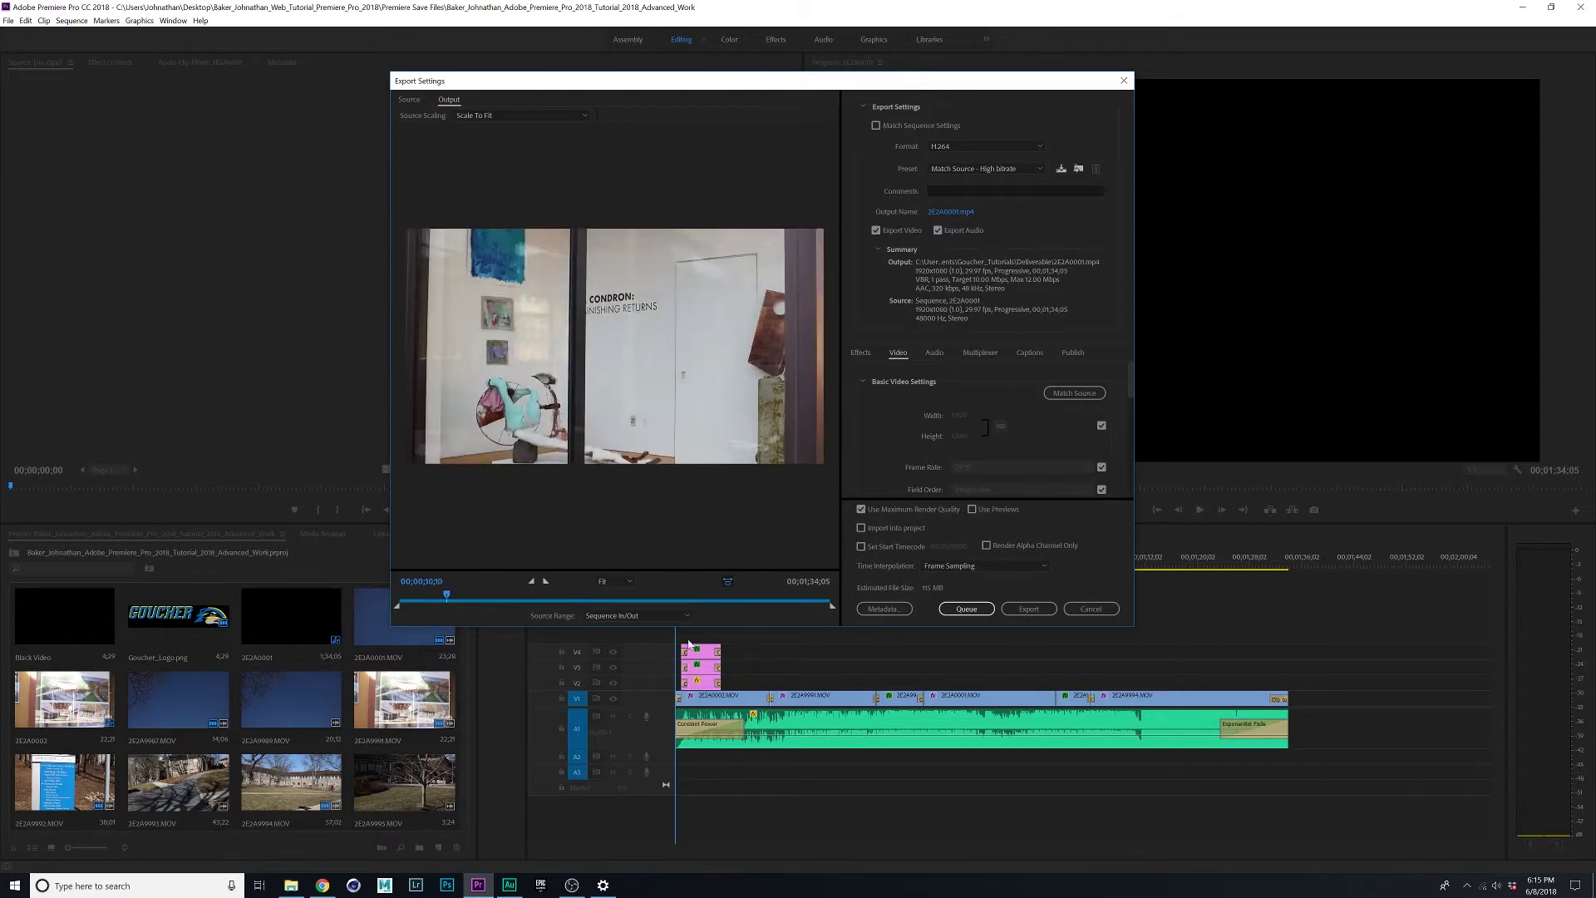
left_click(624, 583)
left_click(629, 615)
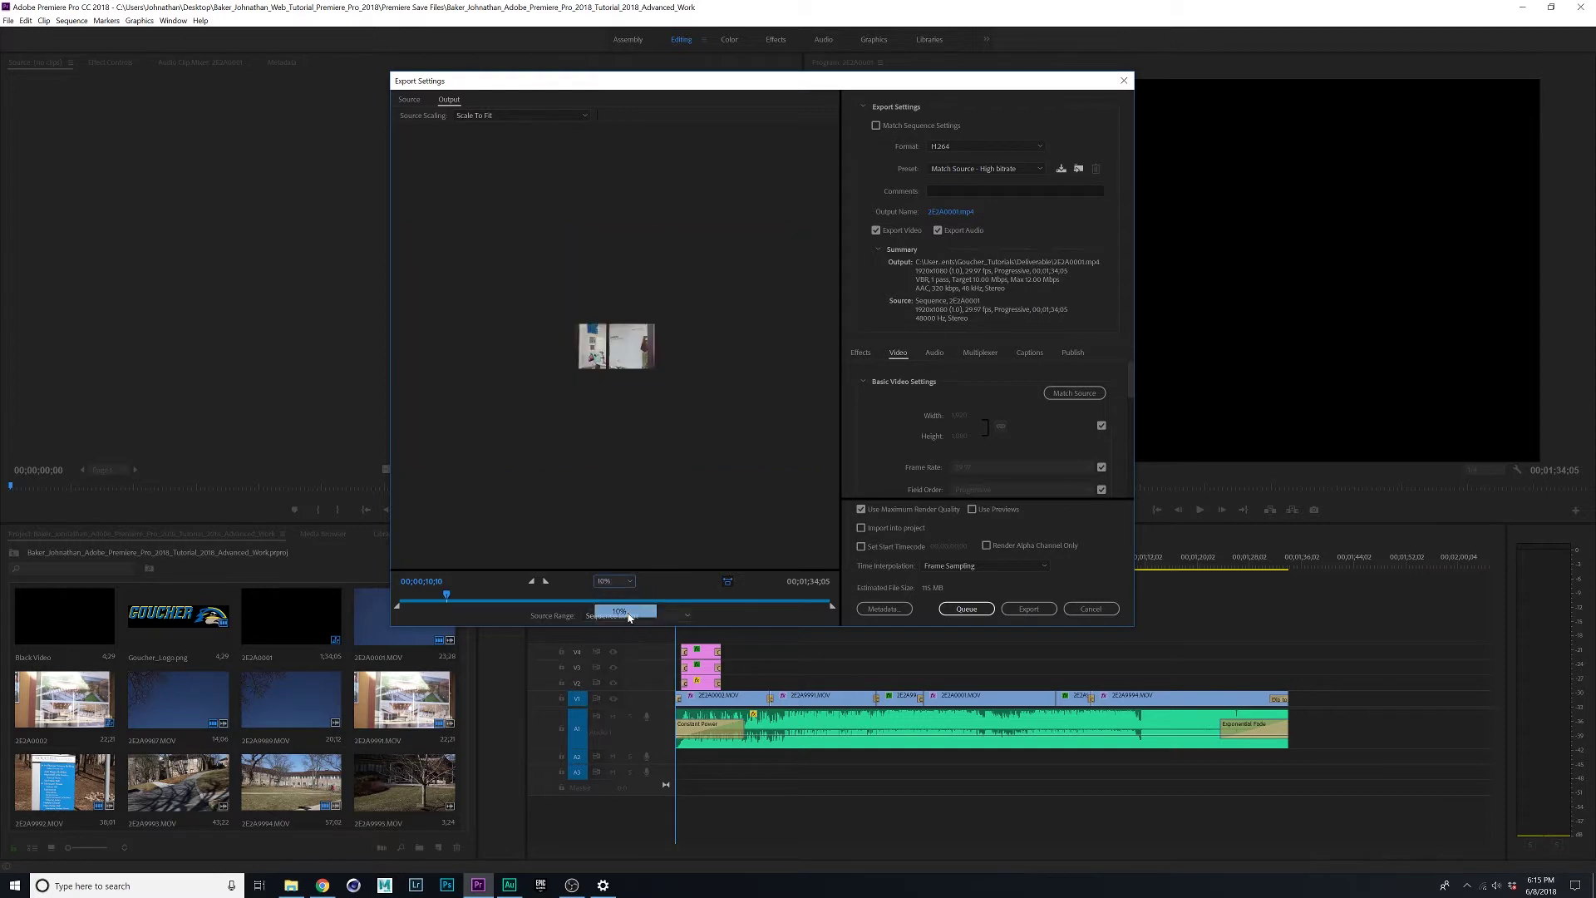
left_click(613, 581)
left_click(615, 596)
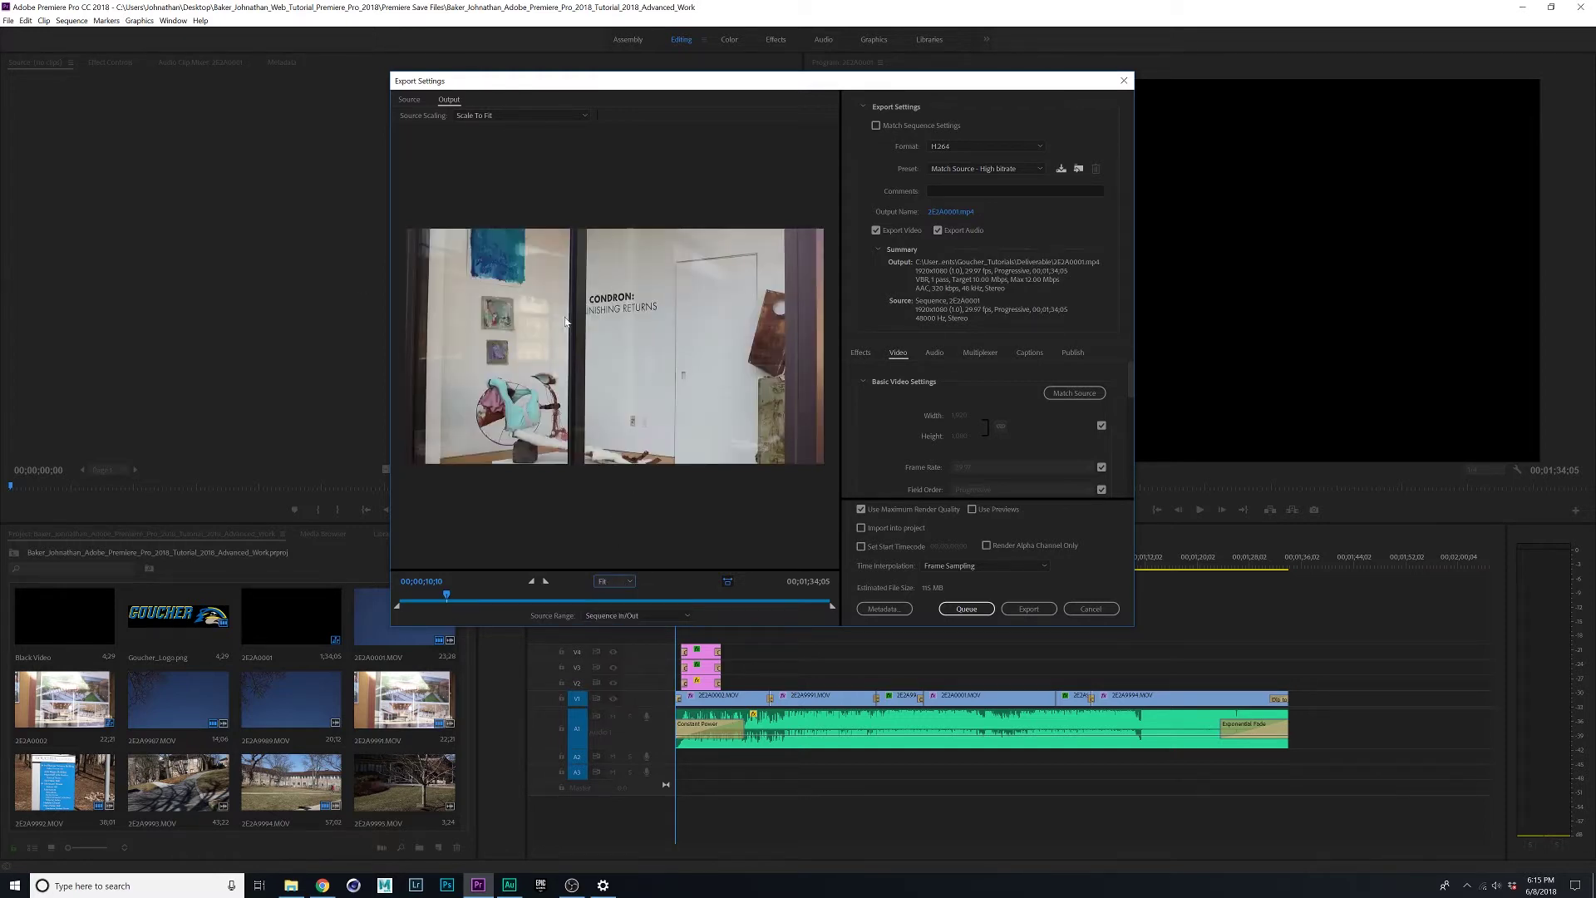
left_click(597, 584)
left_click(624, 705)
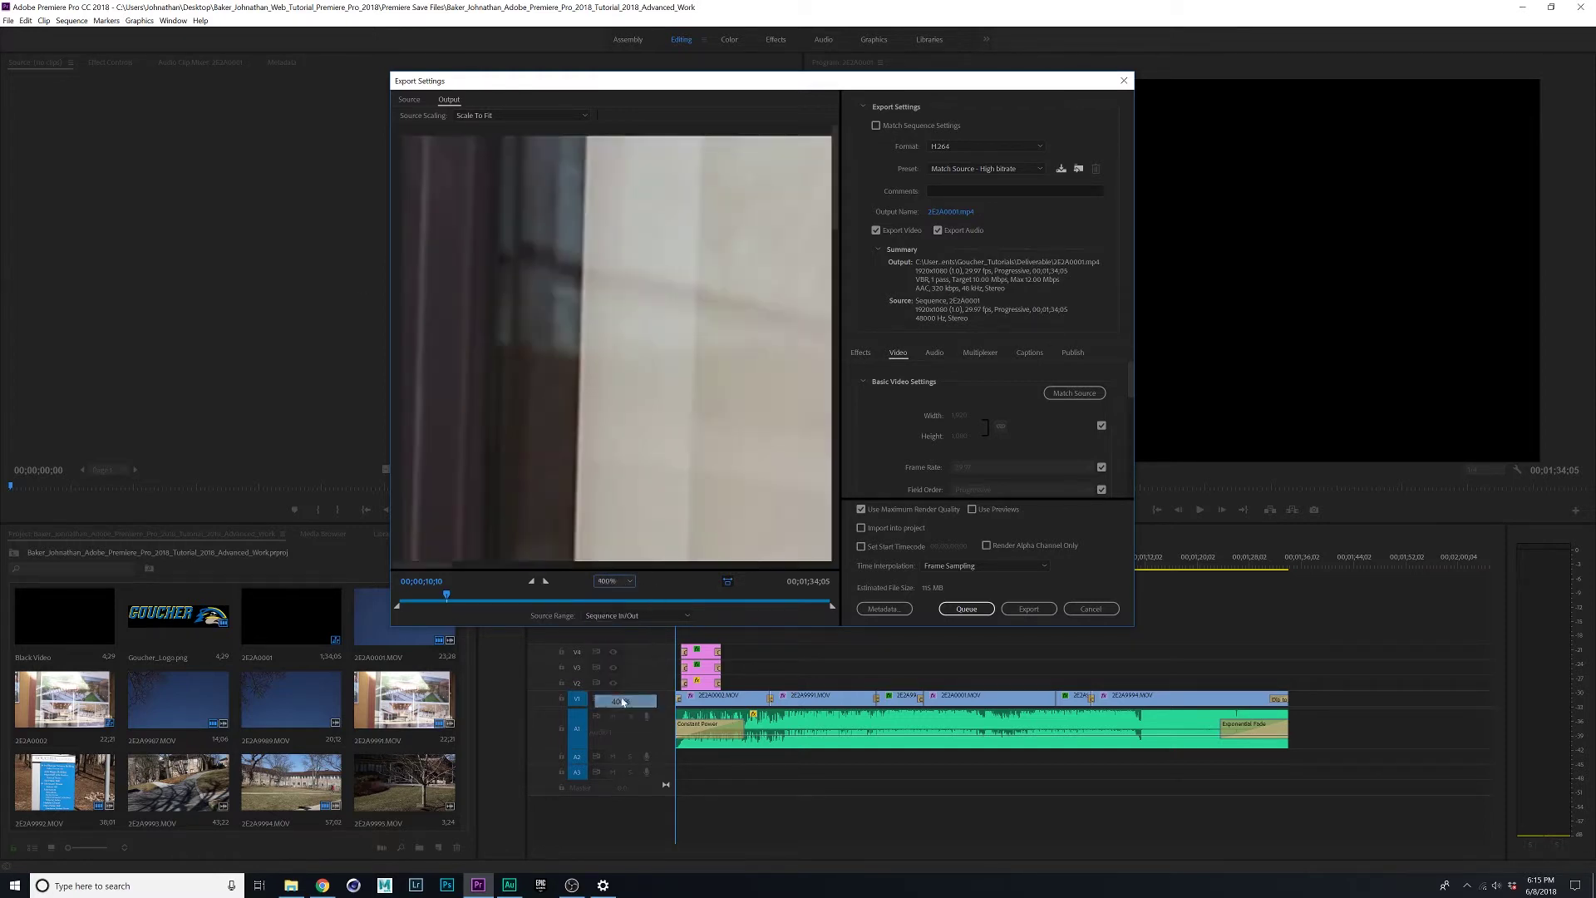
left_click(621, 580)
left_click(616, 594)
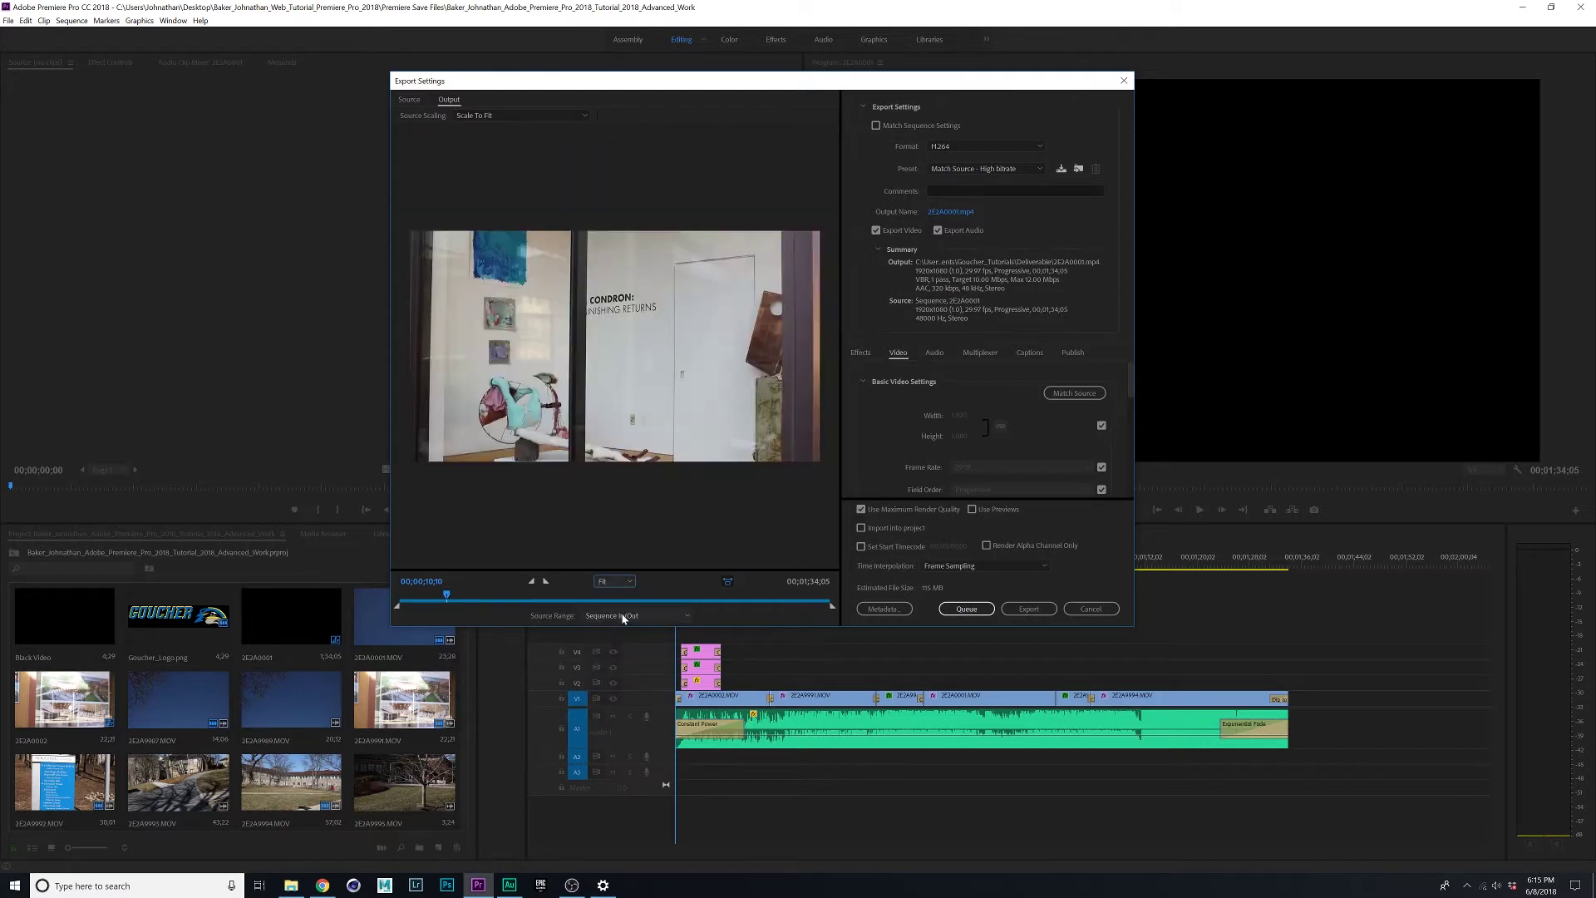
Set the export's source range to Entire Sequence.
left_click(624, 616)
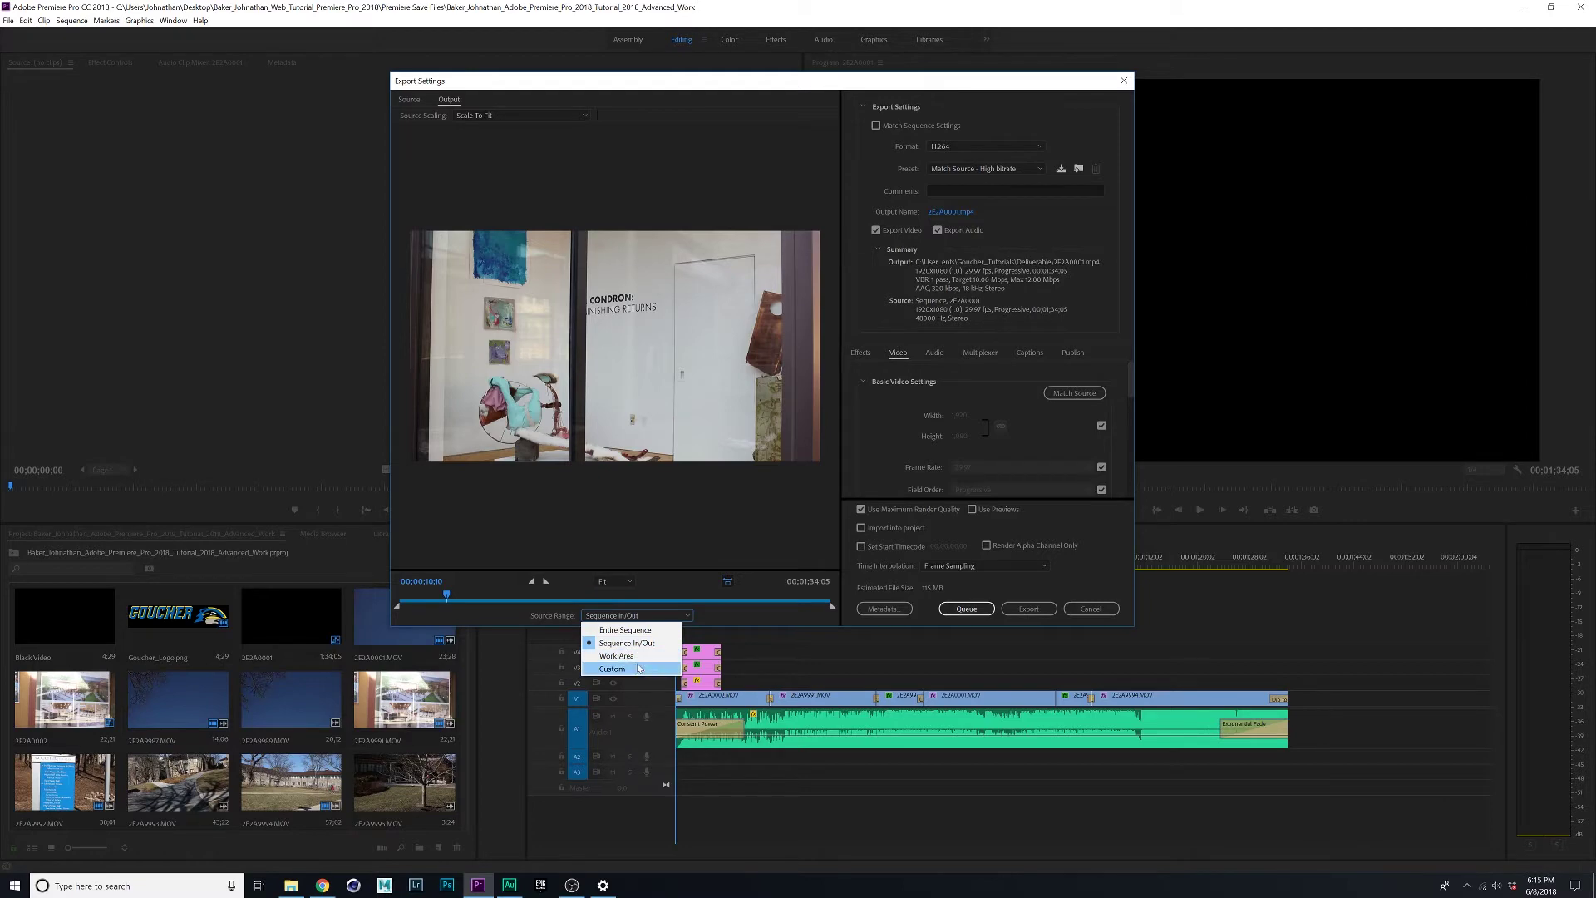
left_click_drag(783, 83, 412, 95)
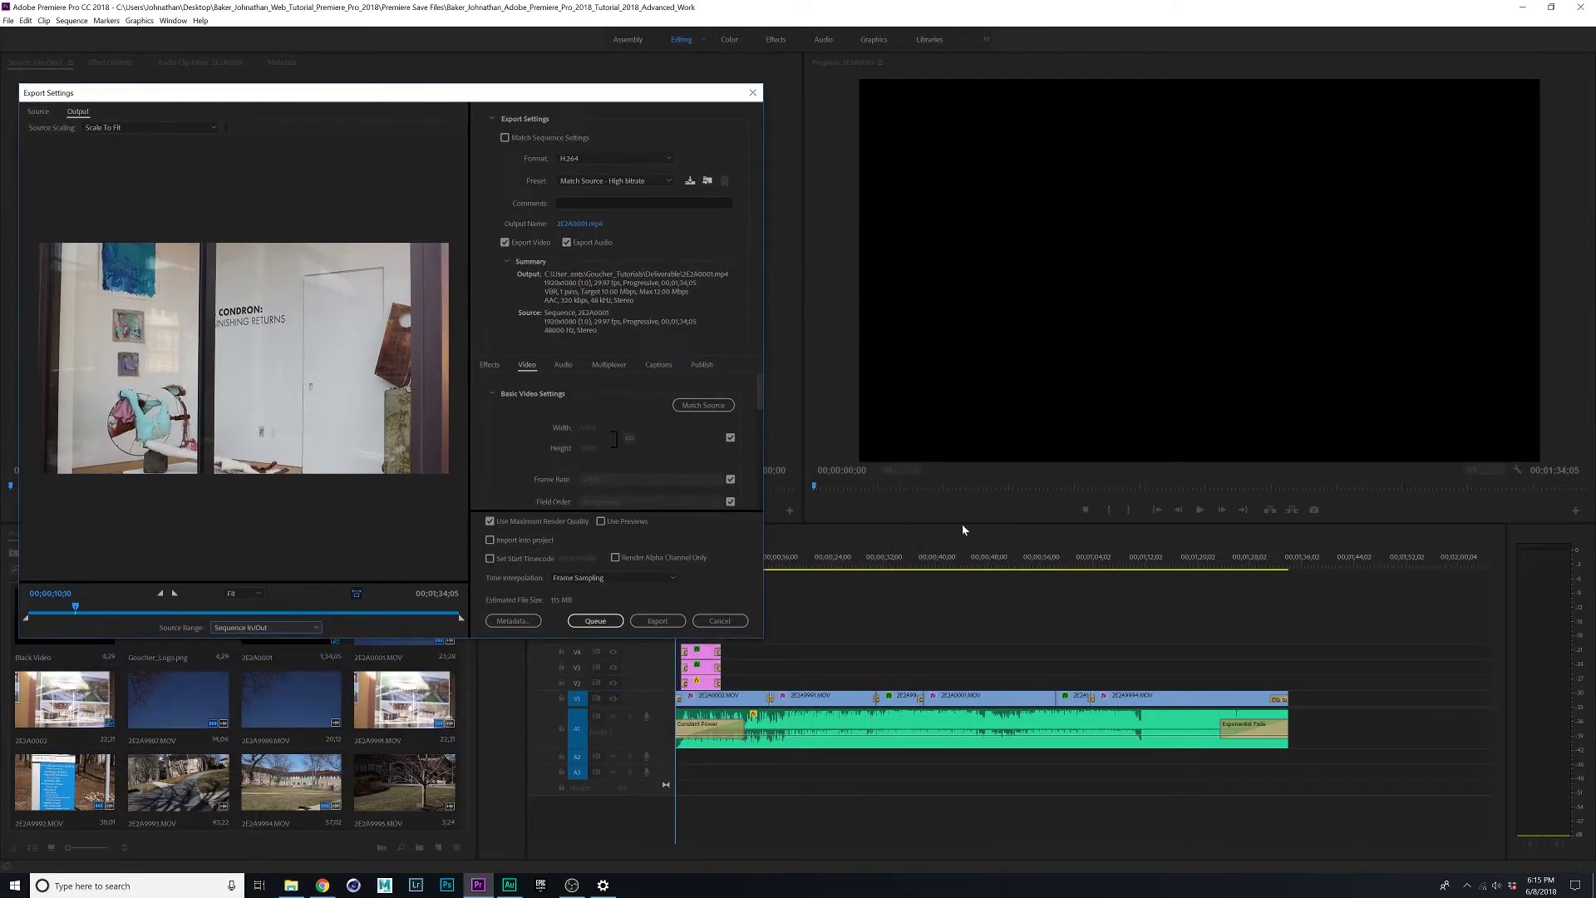
left_click(292, 626)
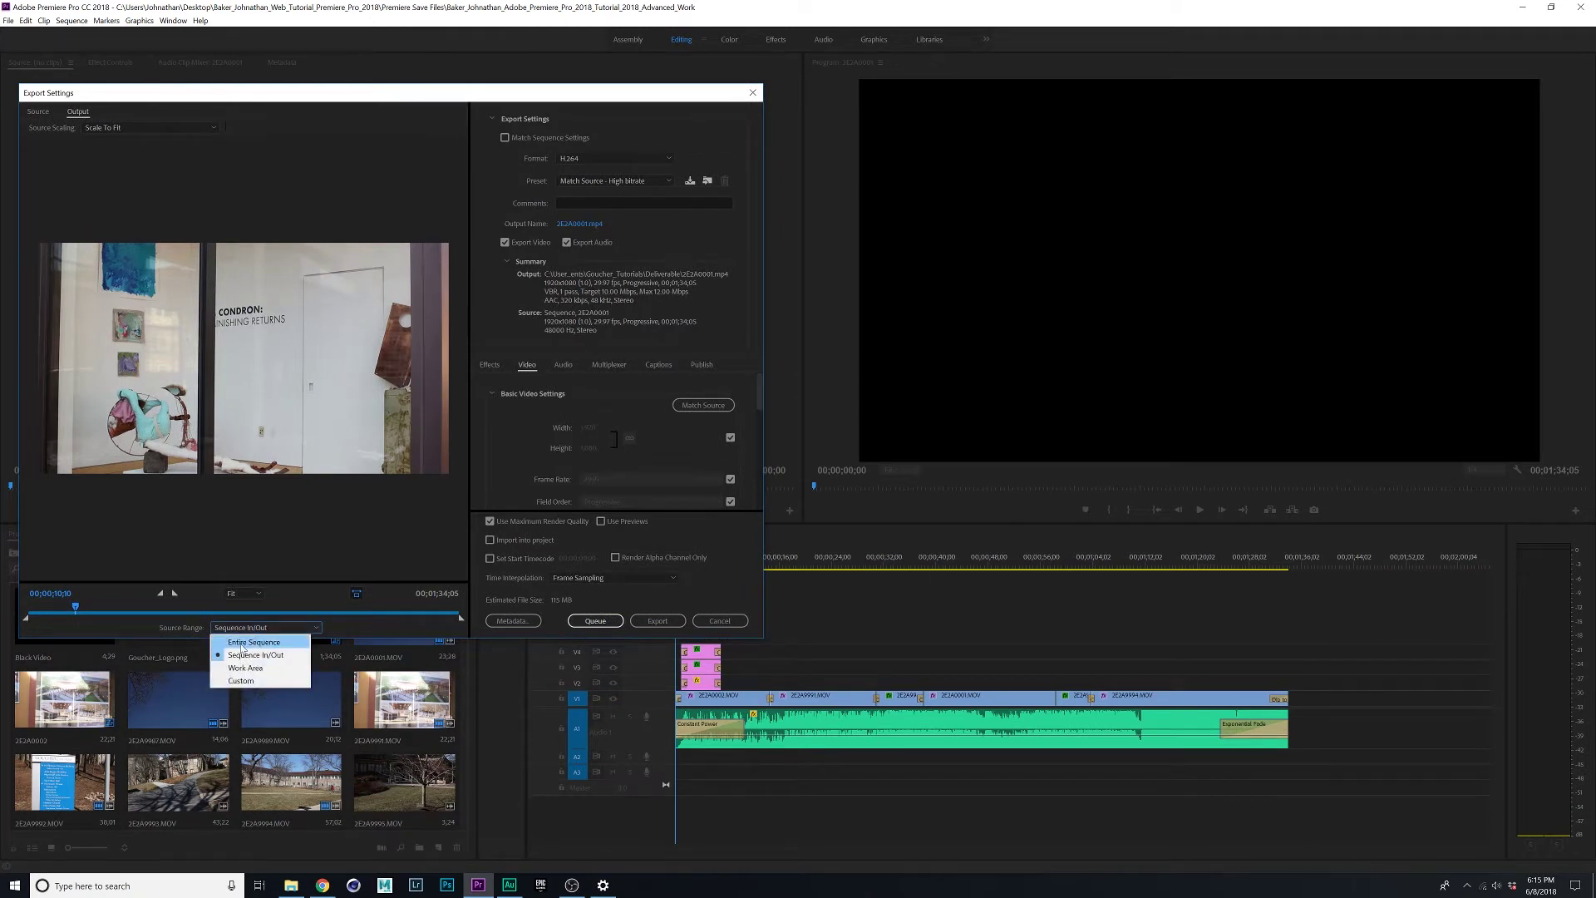
left_click(242, 643)
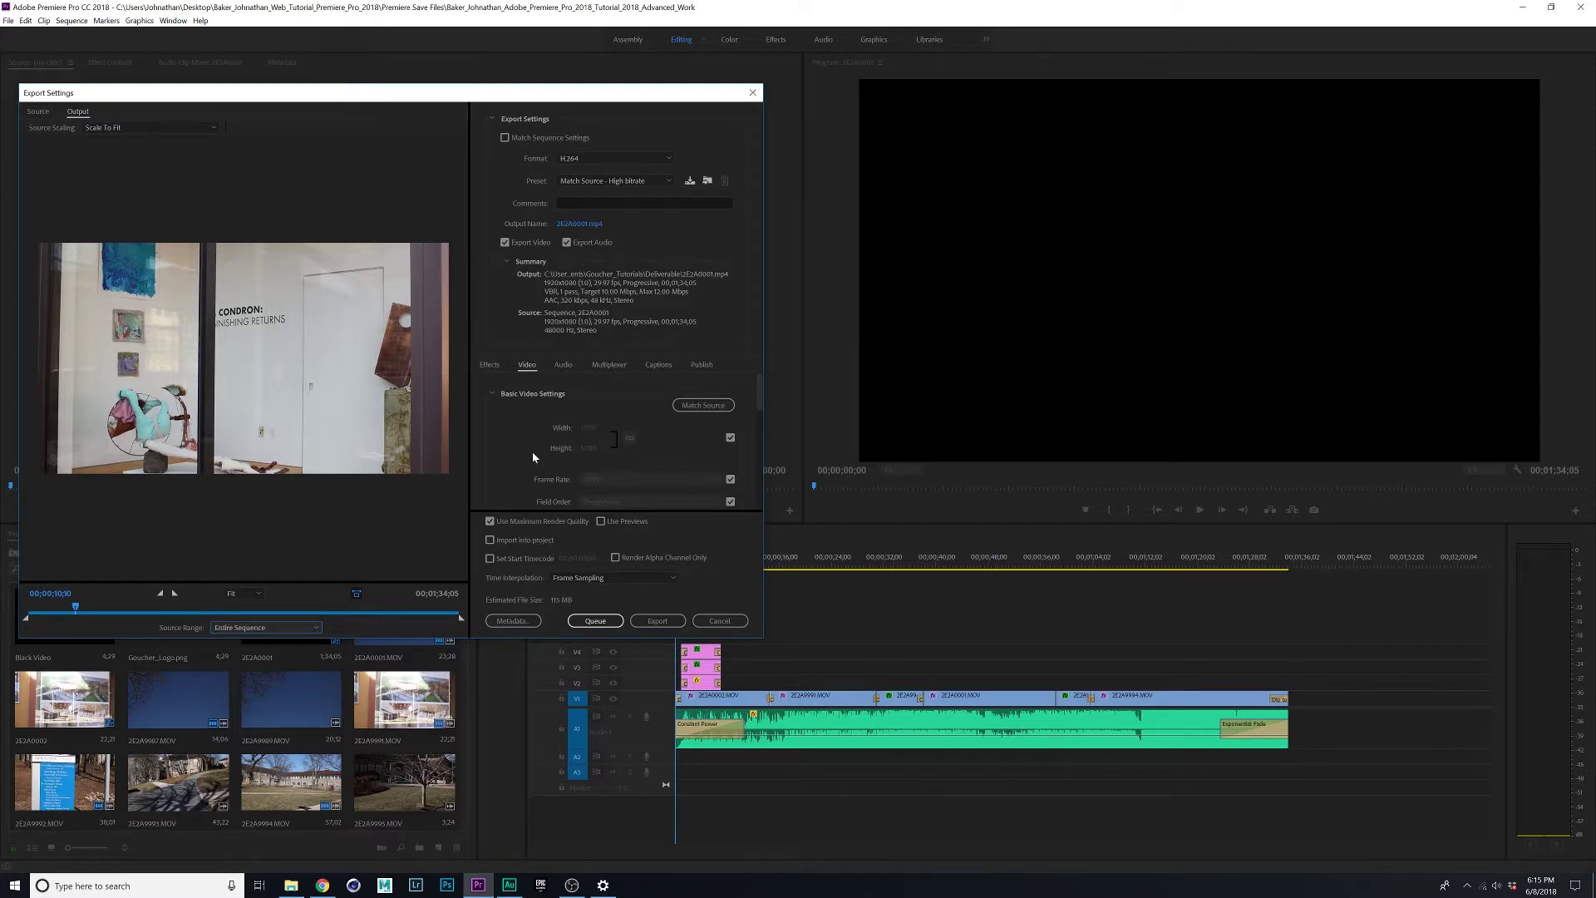
Reposition the export dialog and review the available export formats, keeping H.264 selected.
left_click_drag(409, 93, 500, 137)
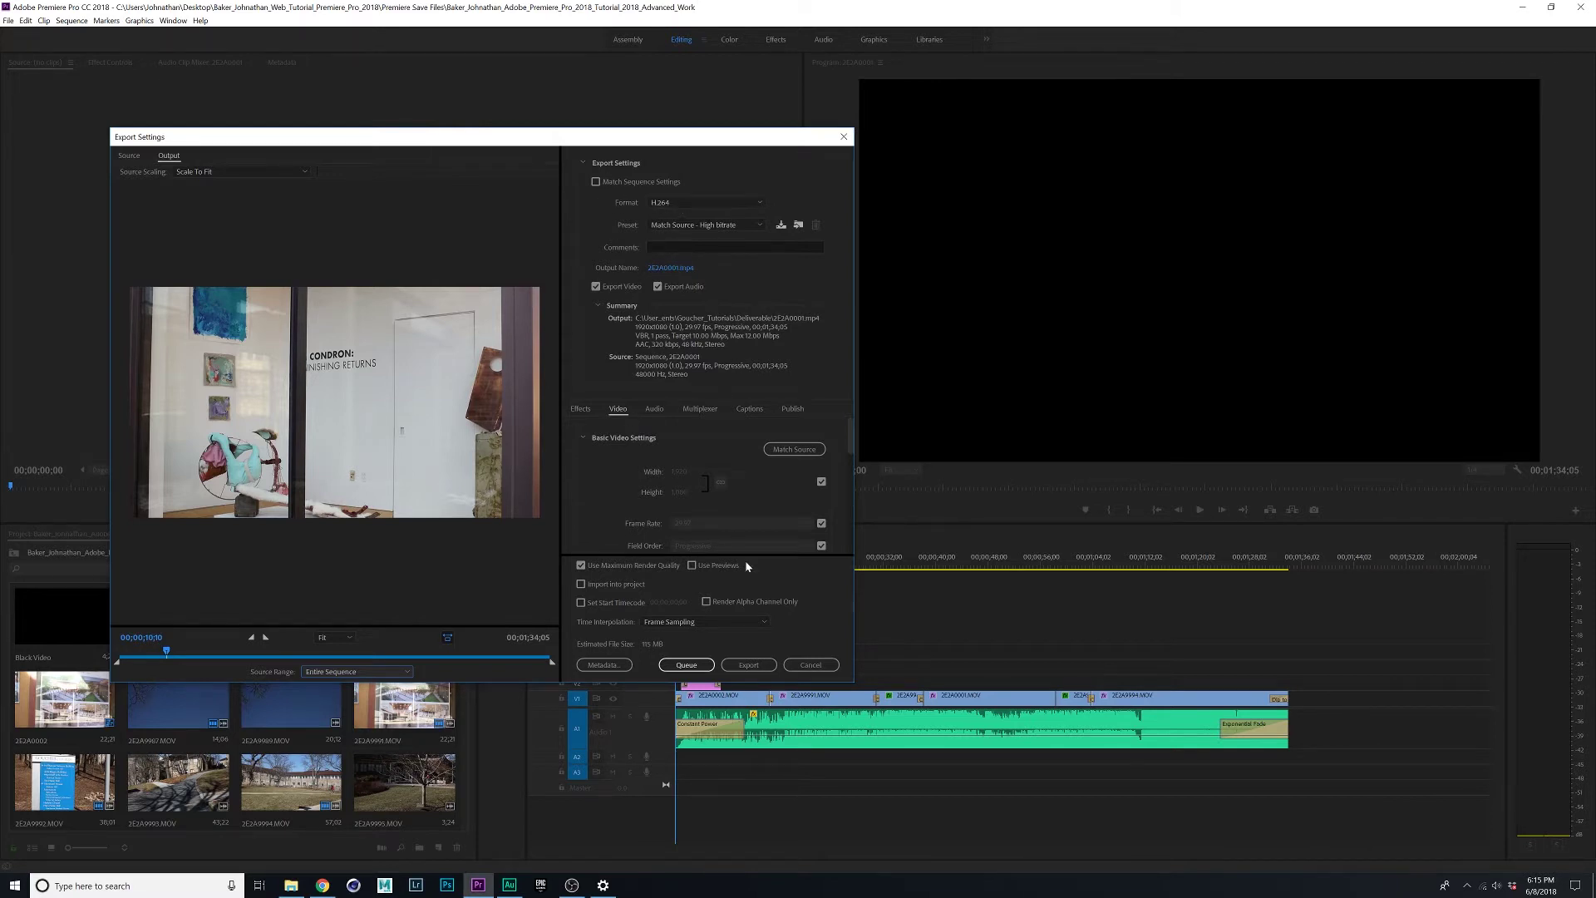
left_click(706, 202)
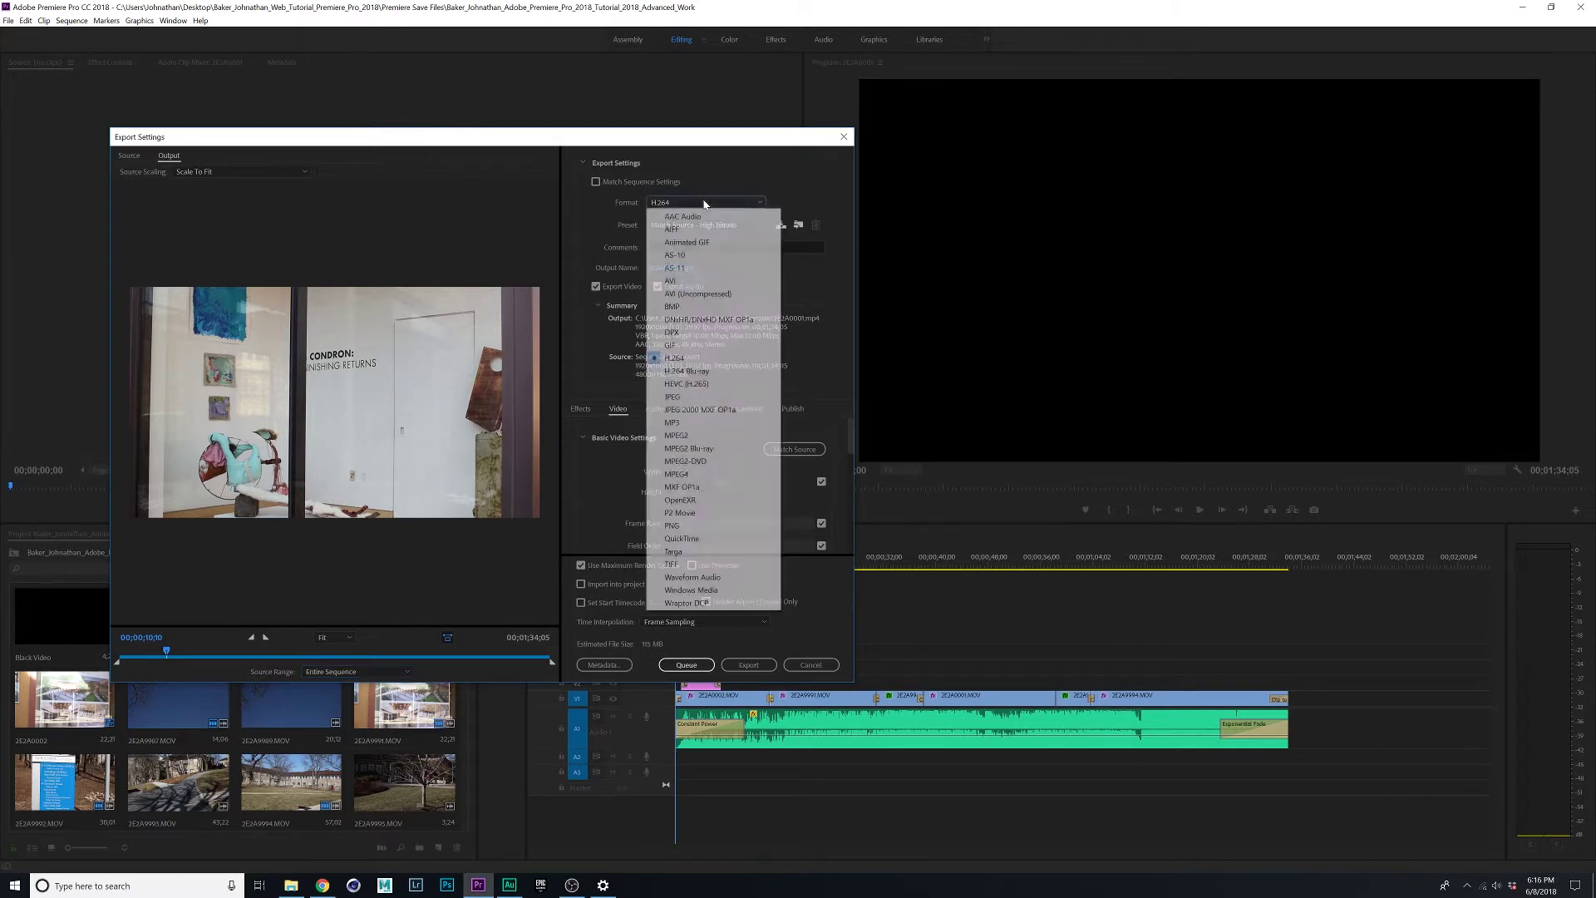
left_click(622, 199)
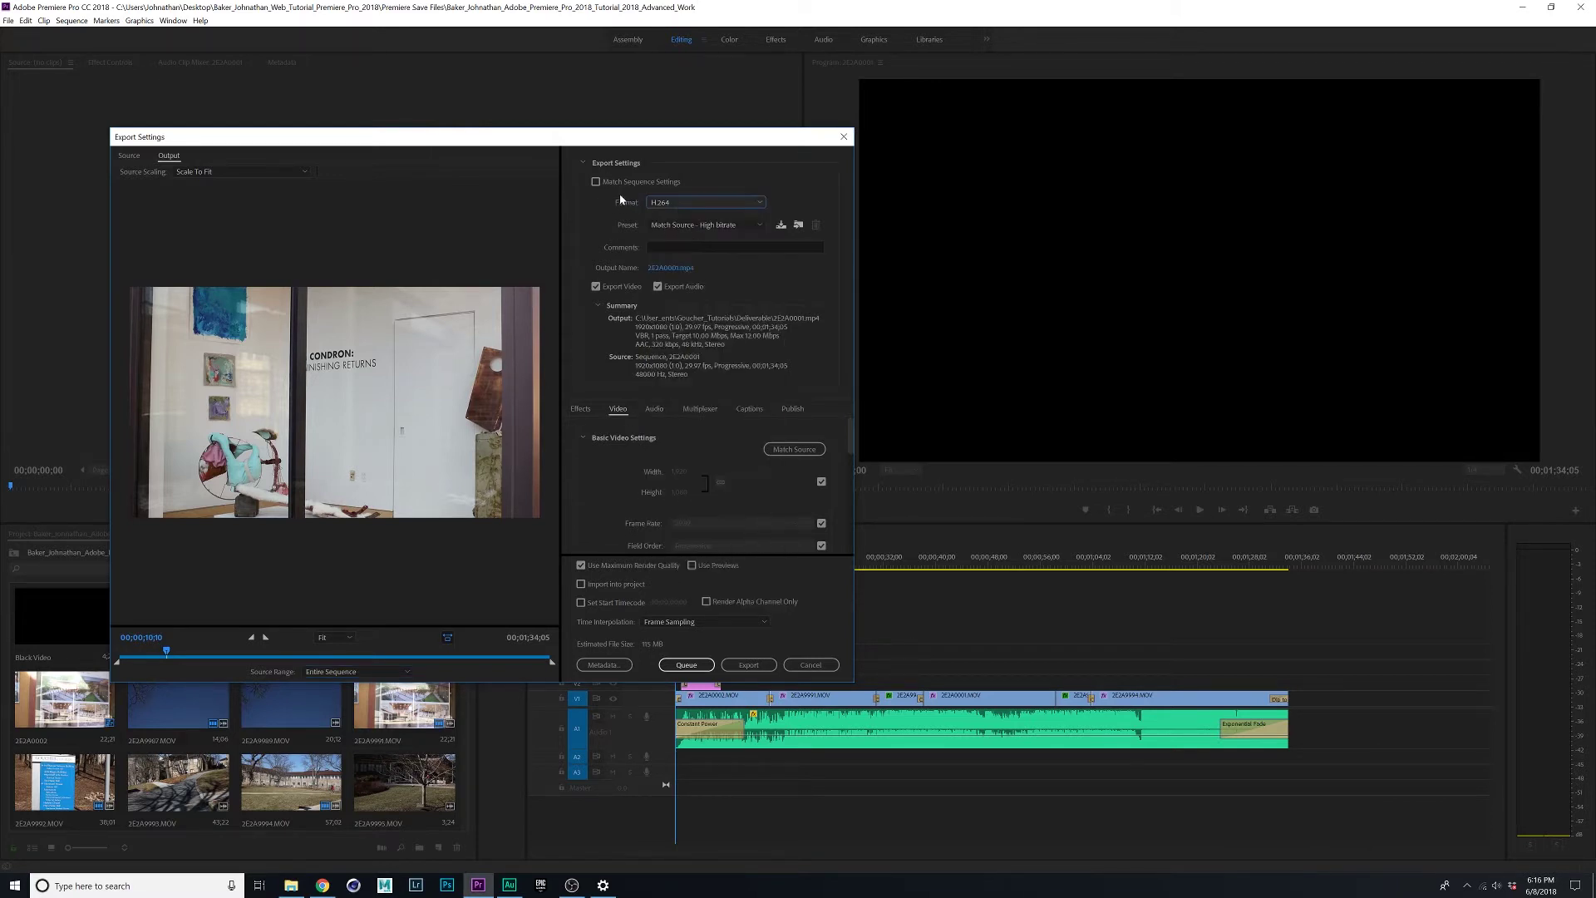
left_click(697, 203)
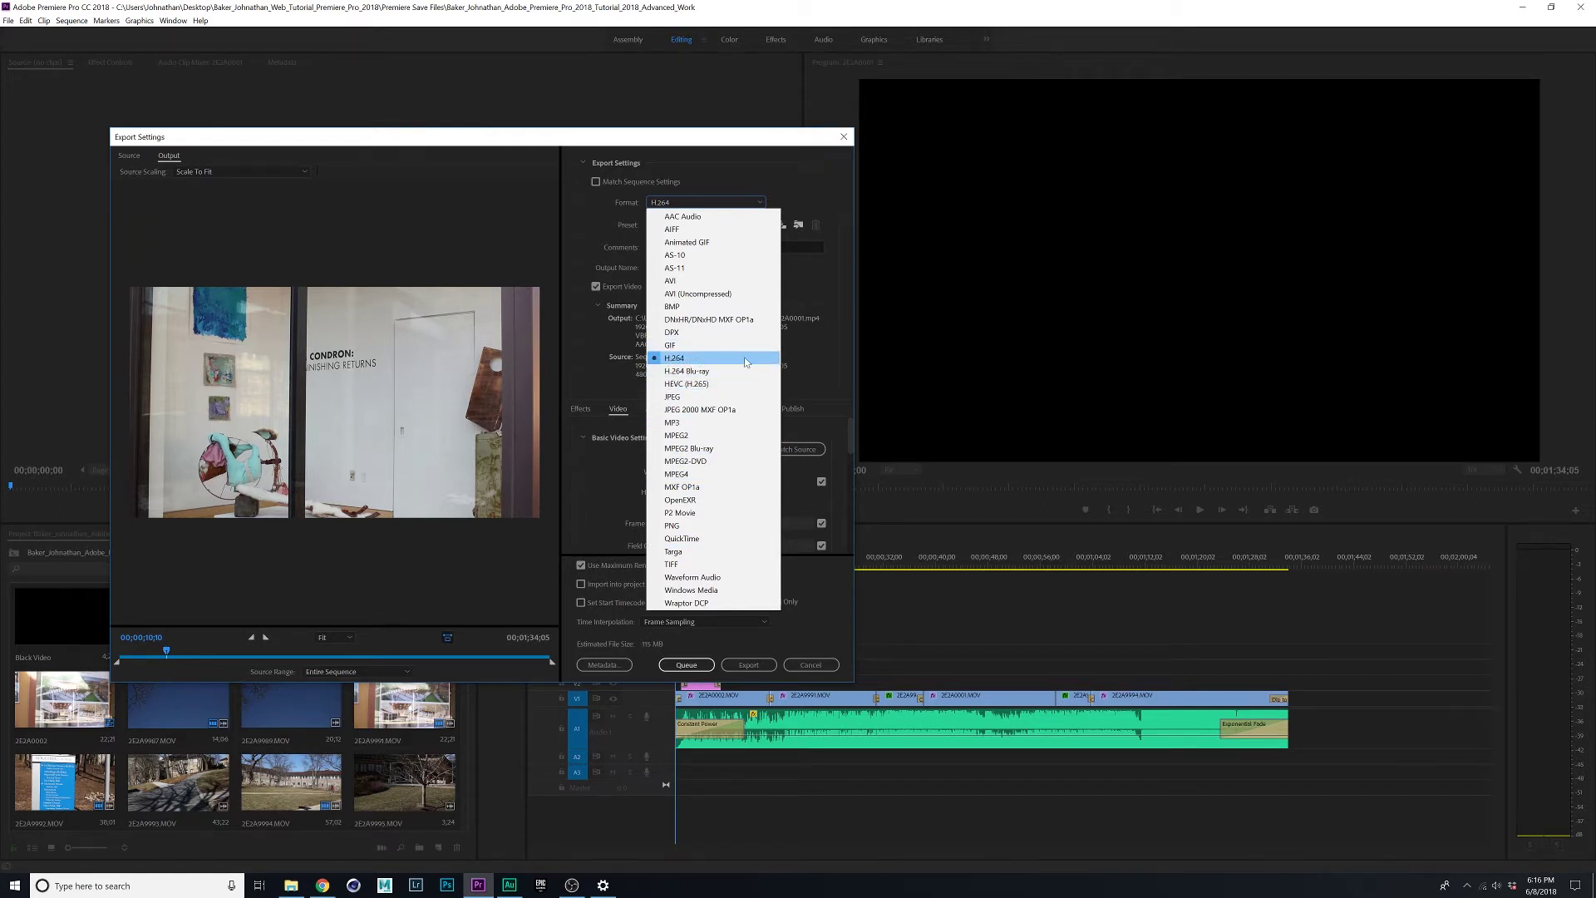
left_click(702, 364)
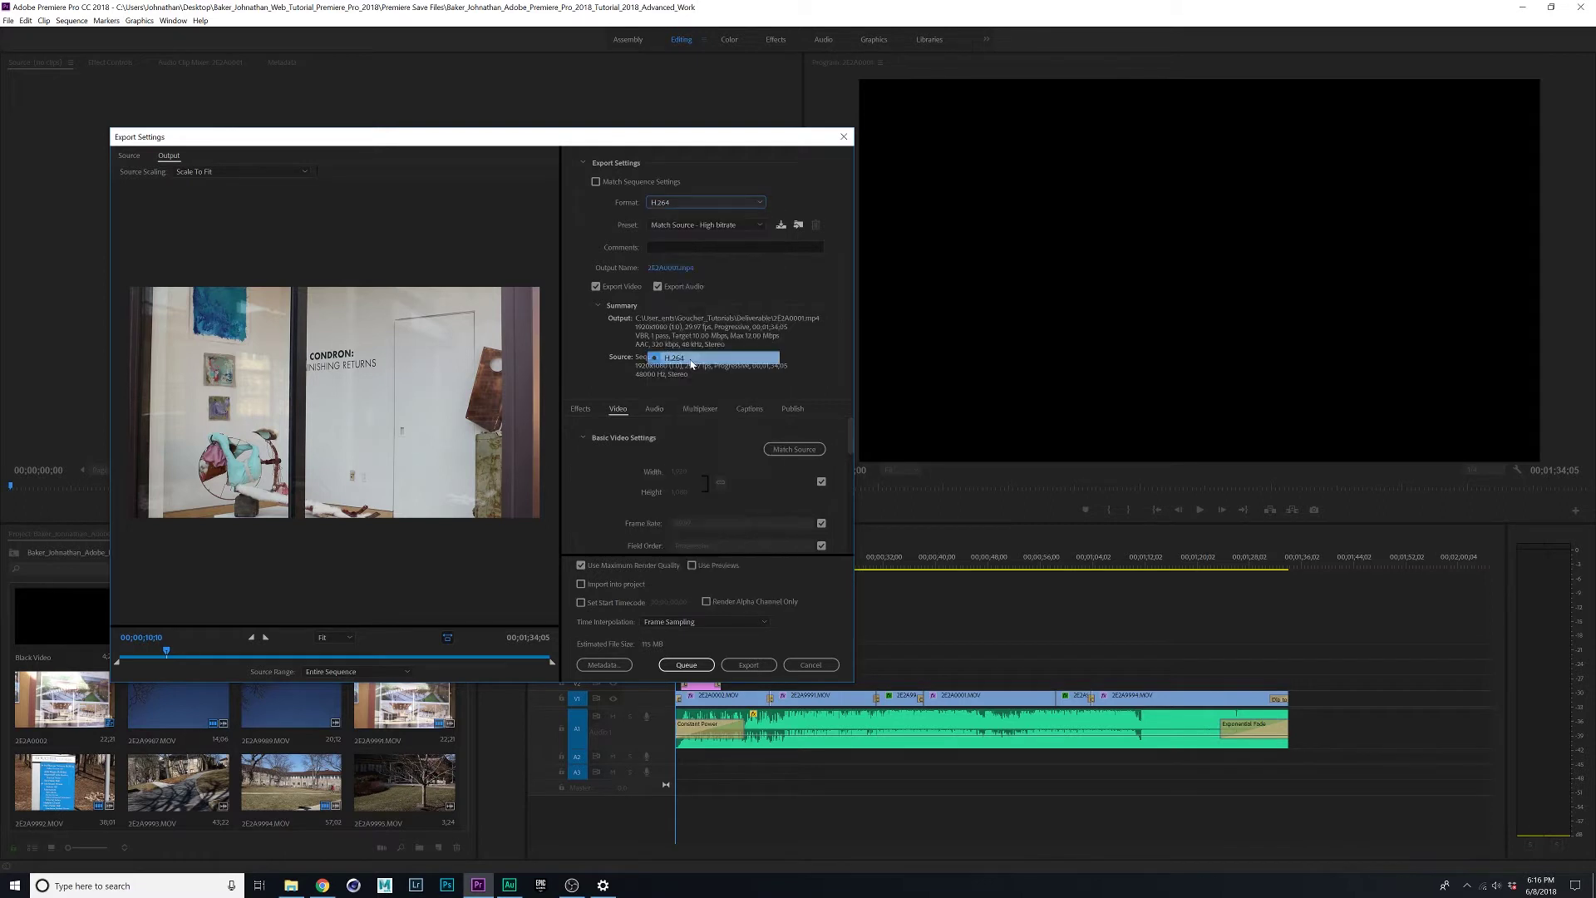
left_click(696, 206)
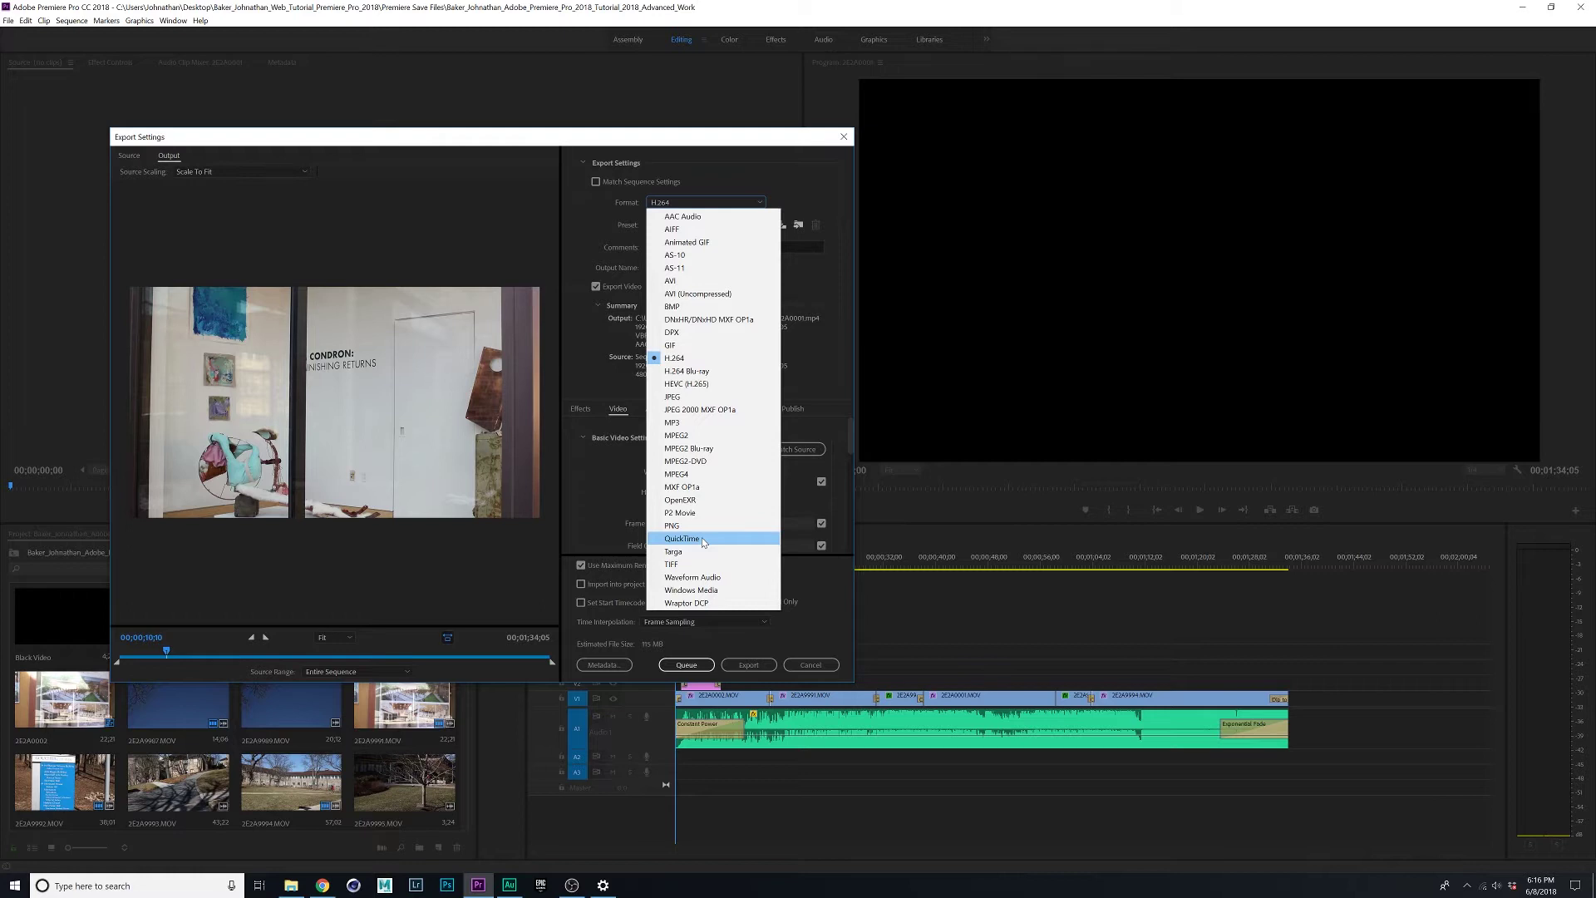
left_click(681, 358)
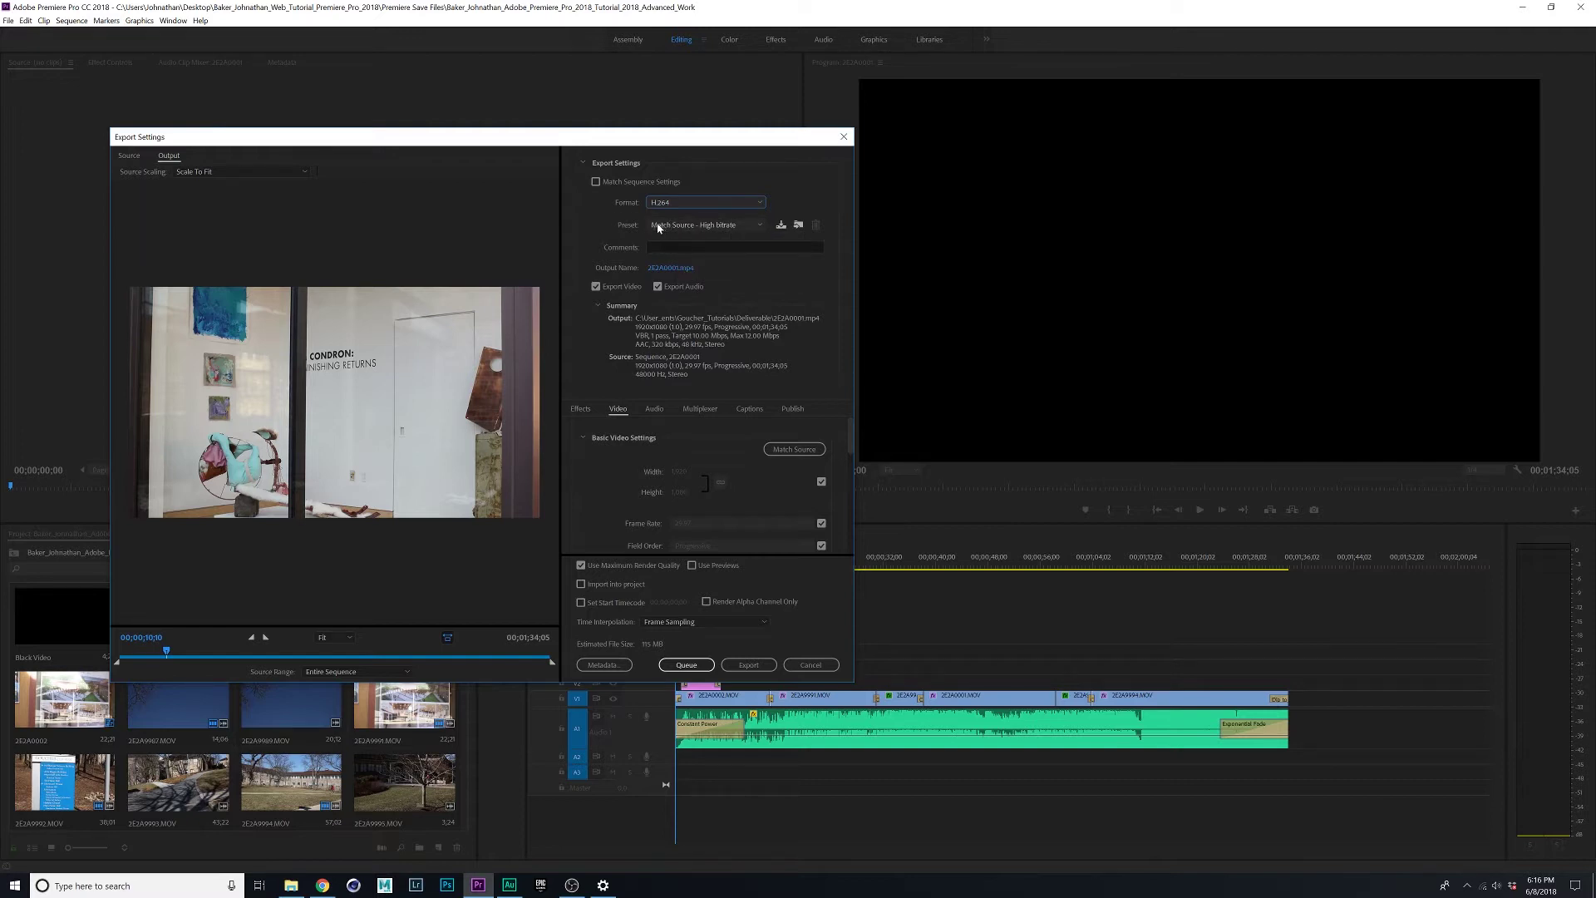
Set the export preset to YouTube 1080p HD.
left_click(728, 227)
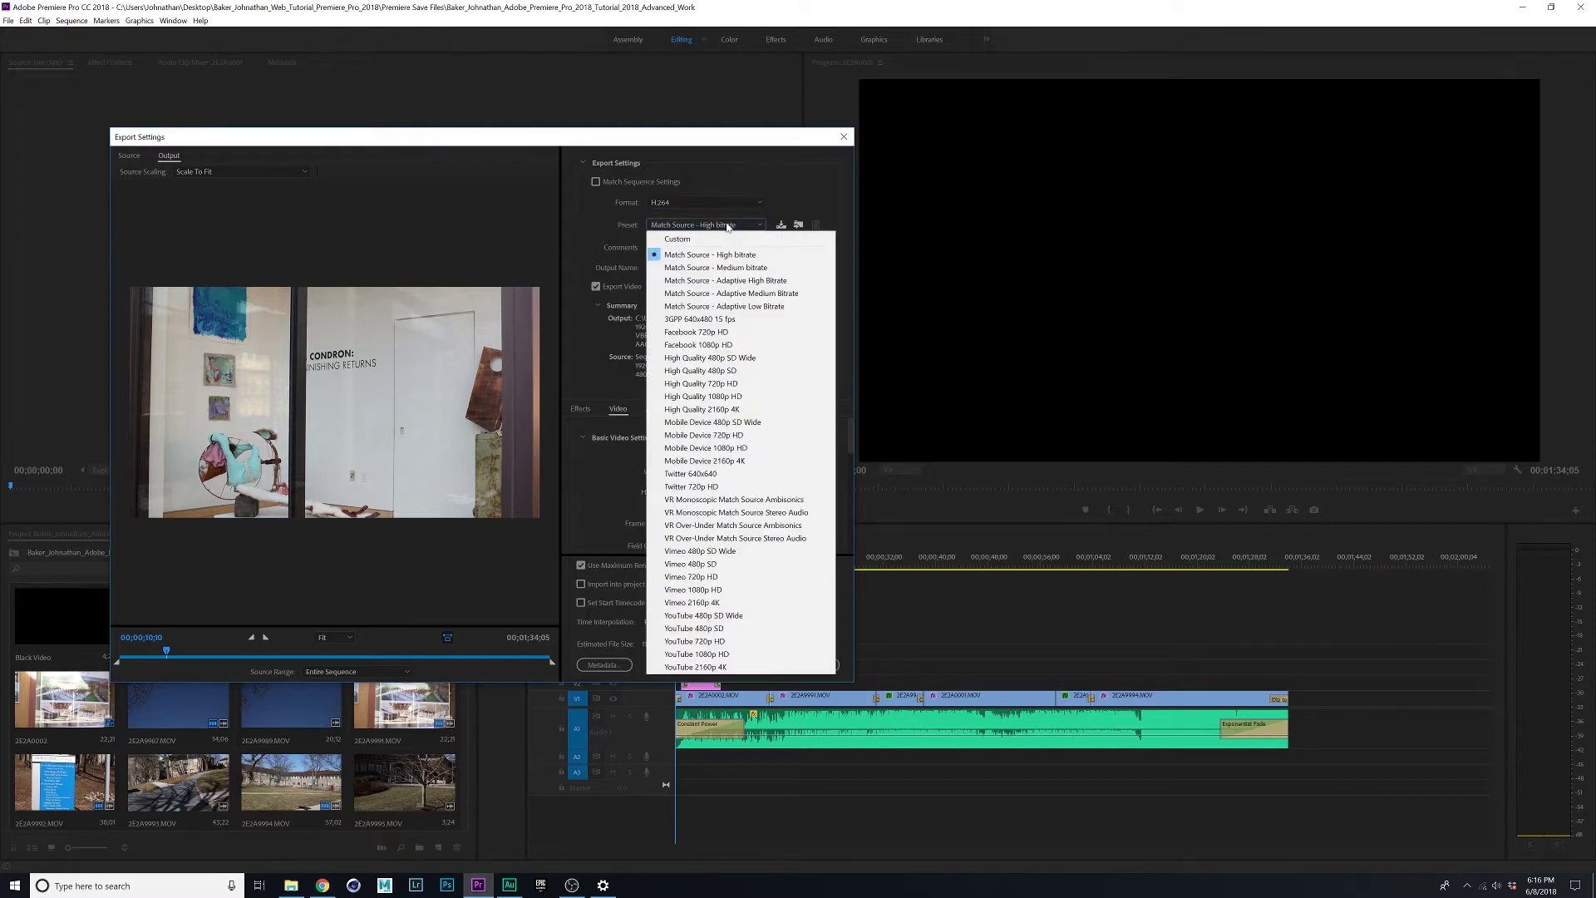
left_click(737, 655)
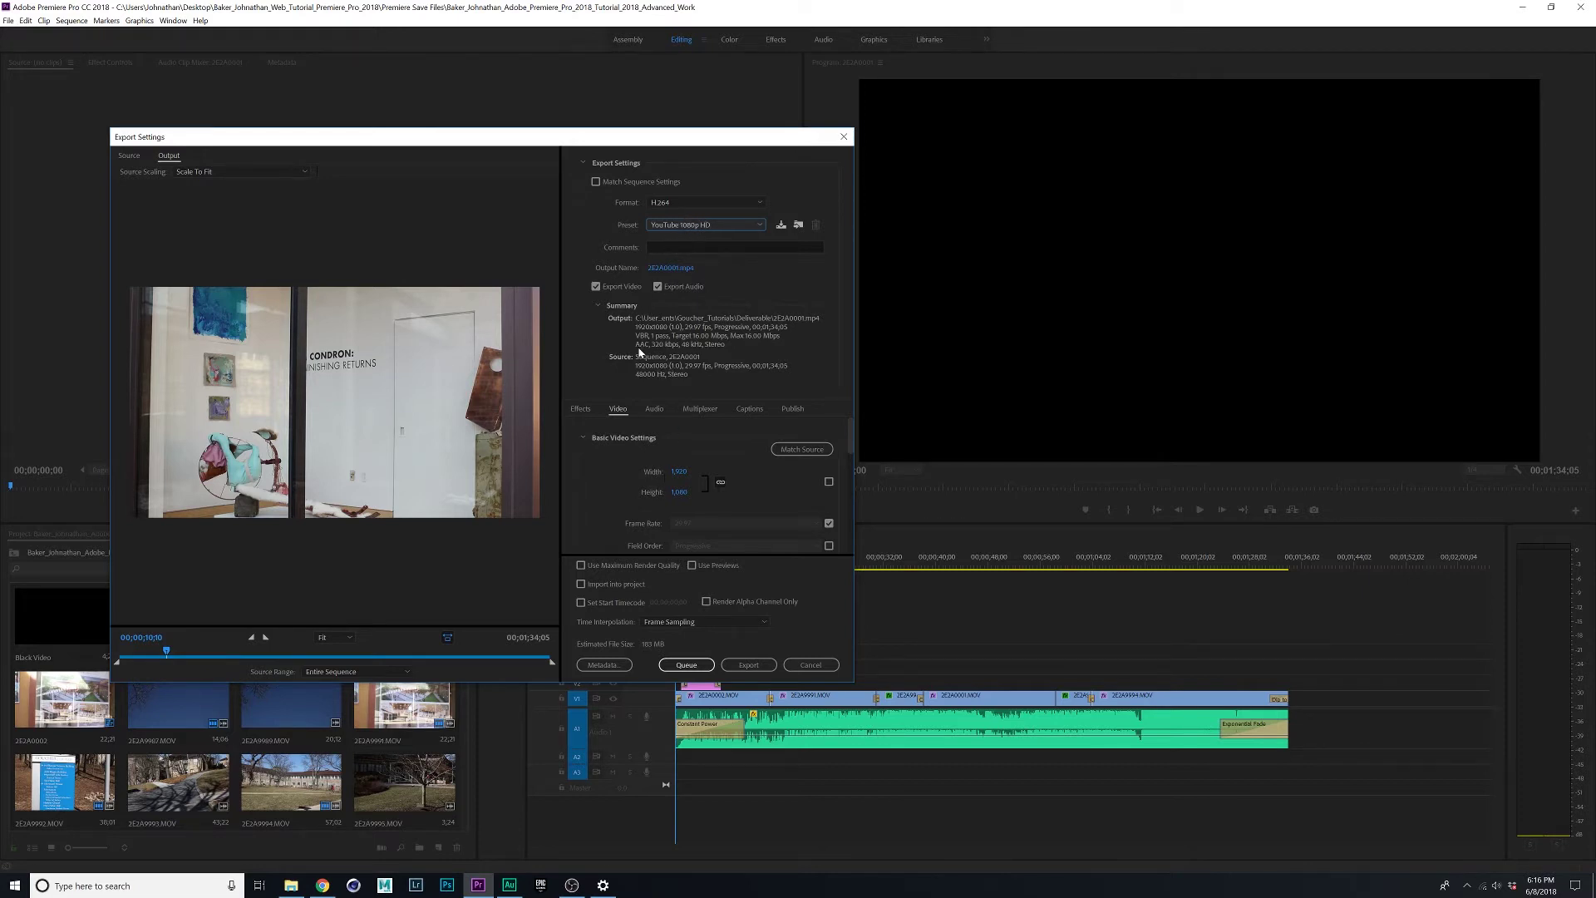
left_click(693, 224)
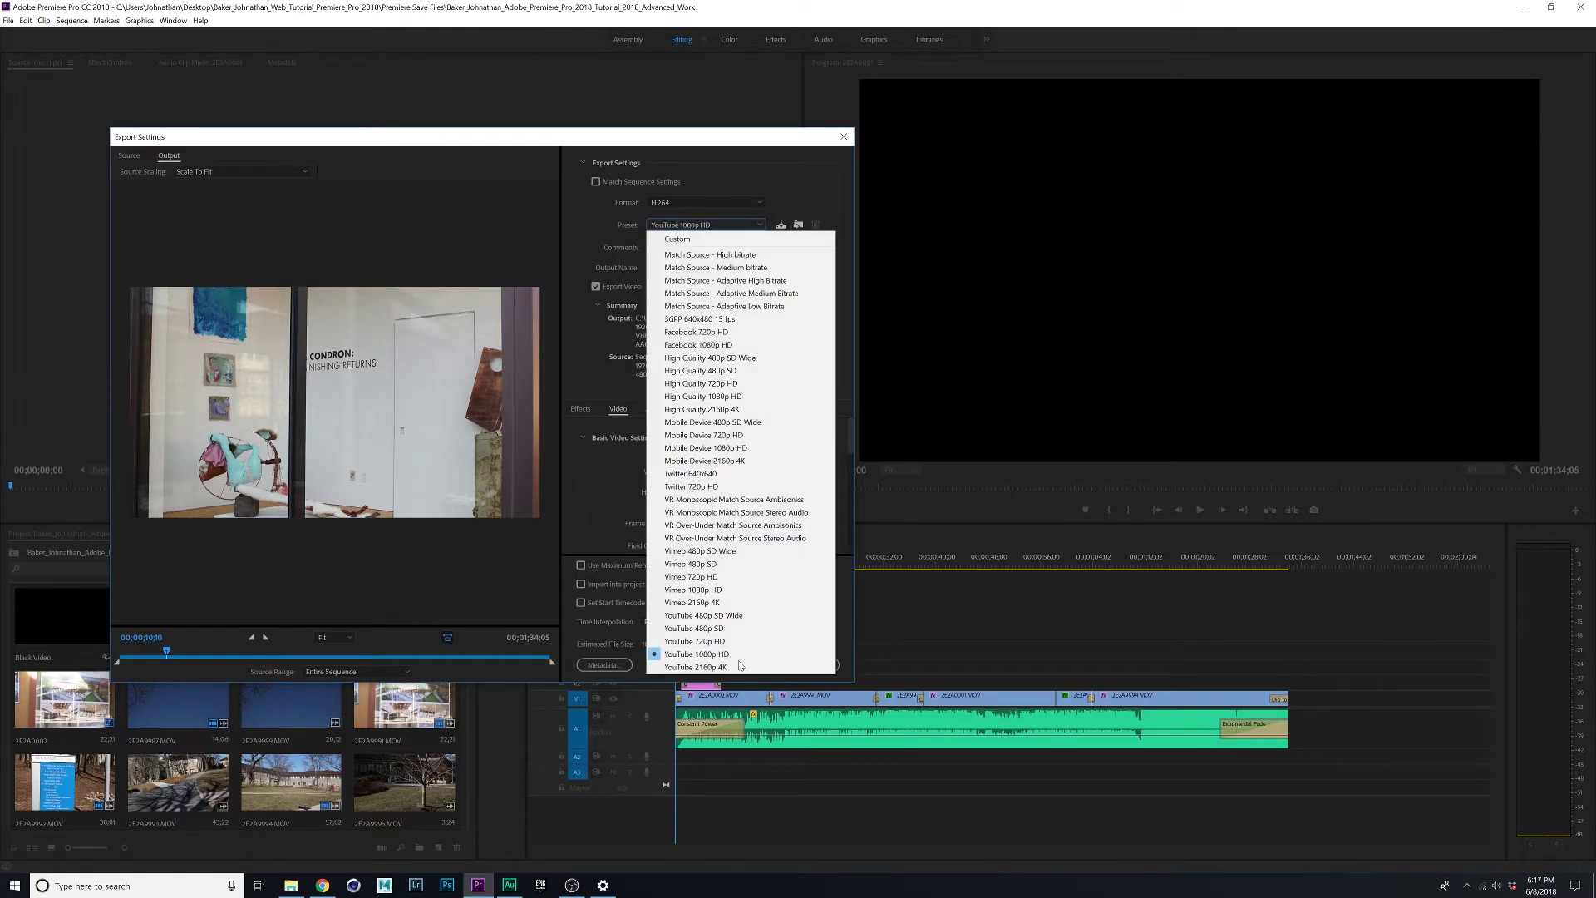
left_click(697, 654)
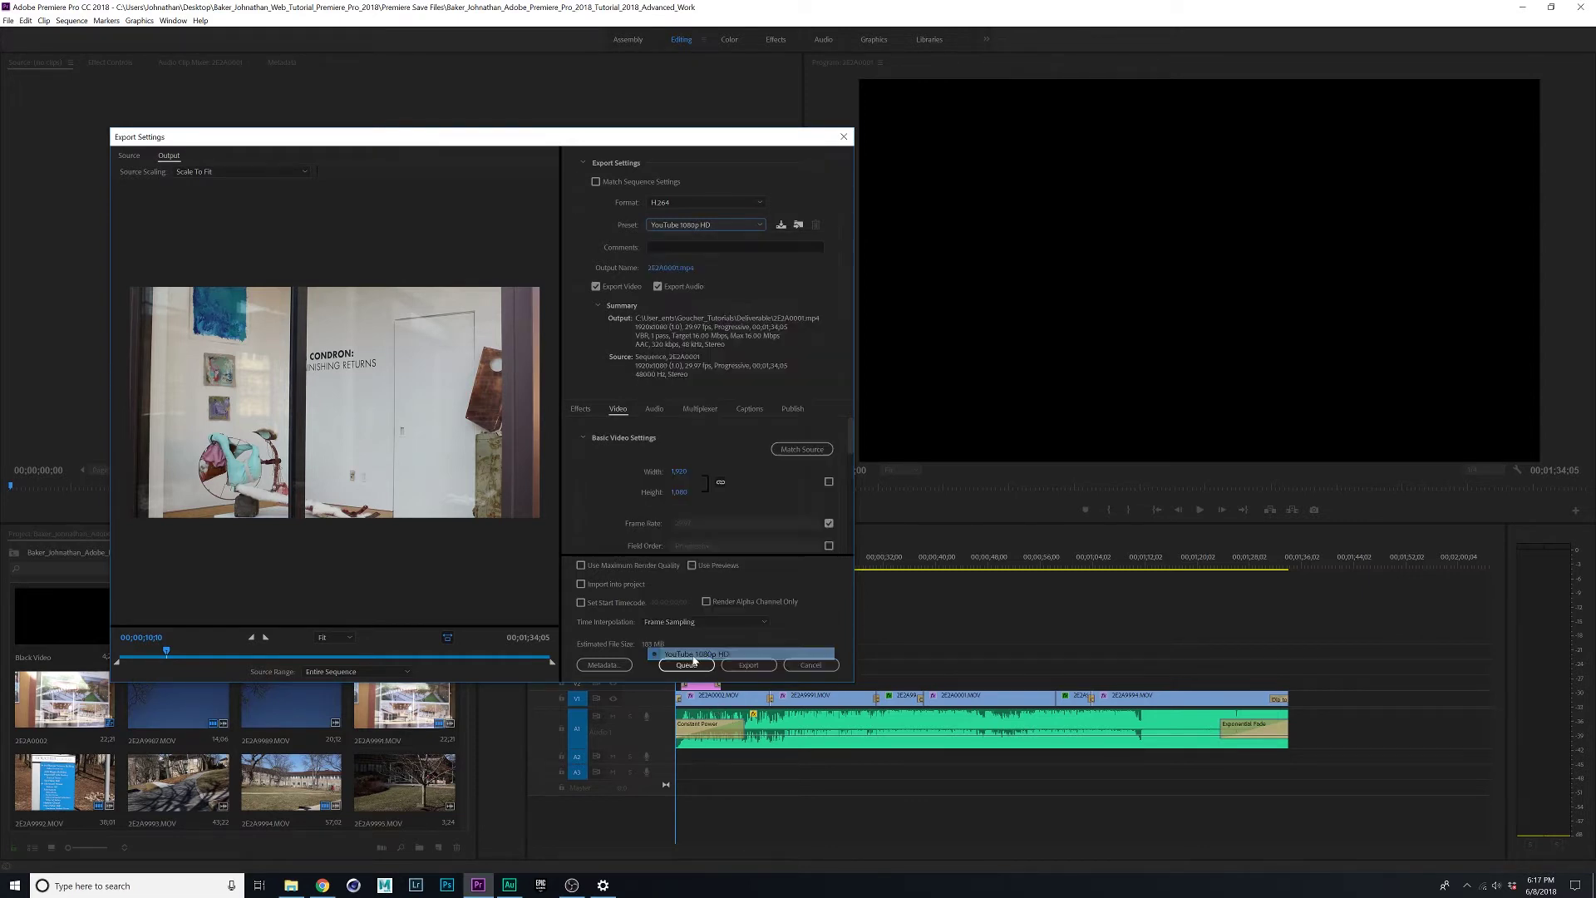
Choose the Final Product folder, inside the Premiere Pro 2018 web tutorial folder on the Desktop, as the export location.
left_click(670, 267)
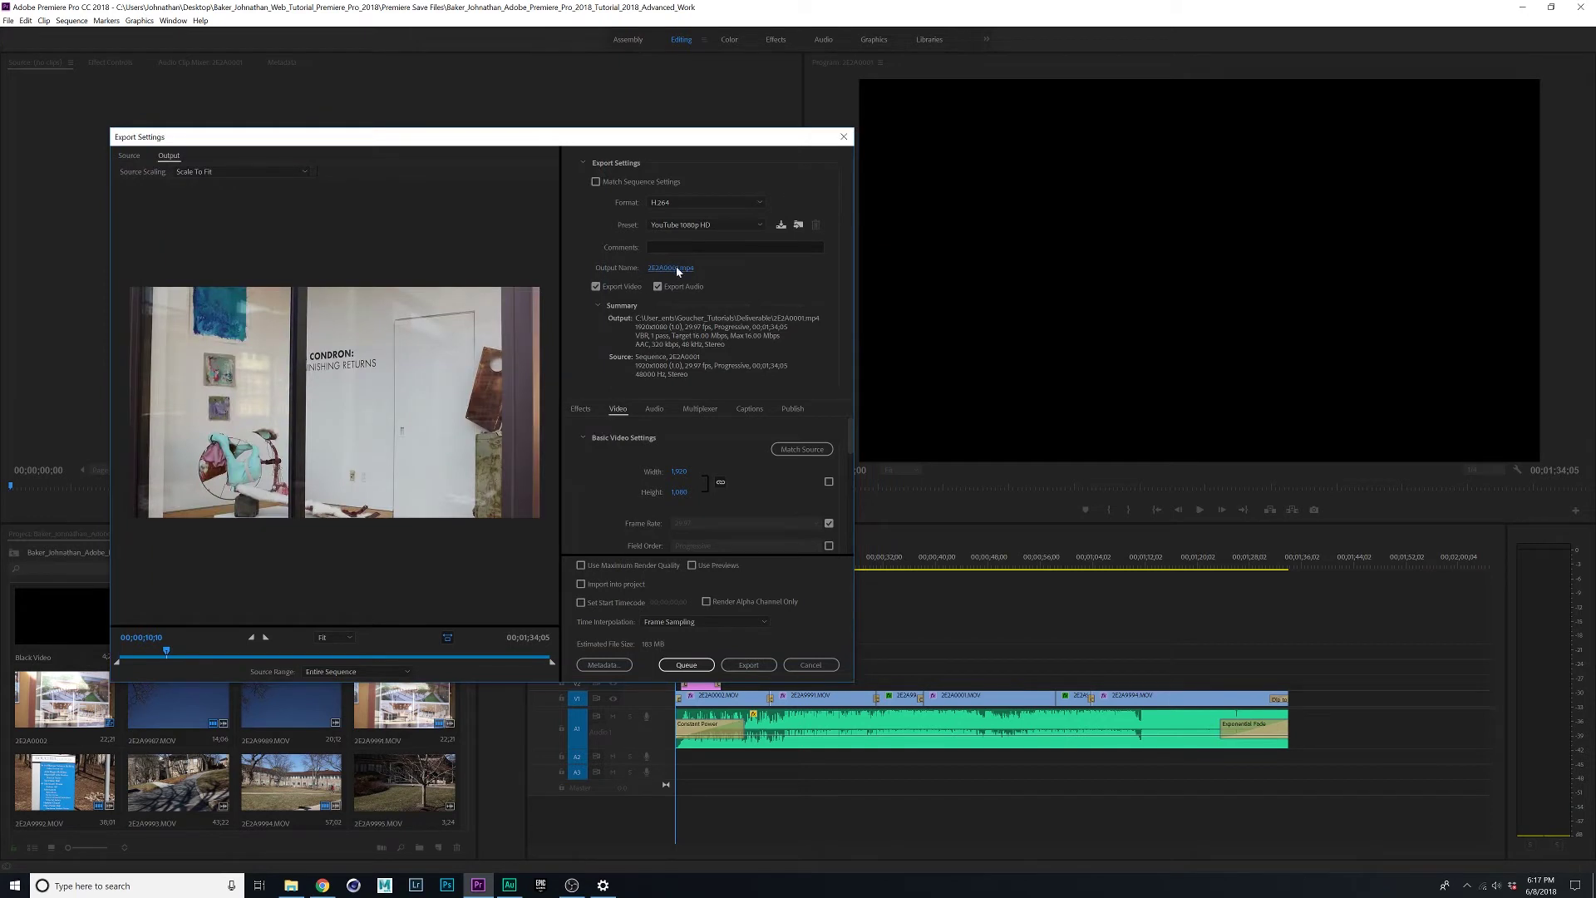
left_click(676, 267)
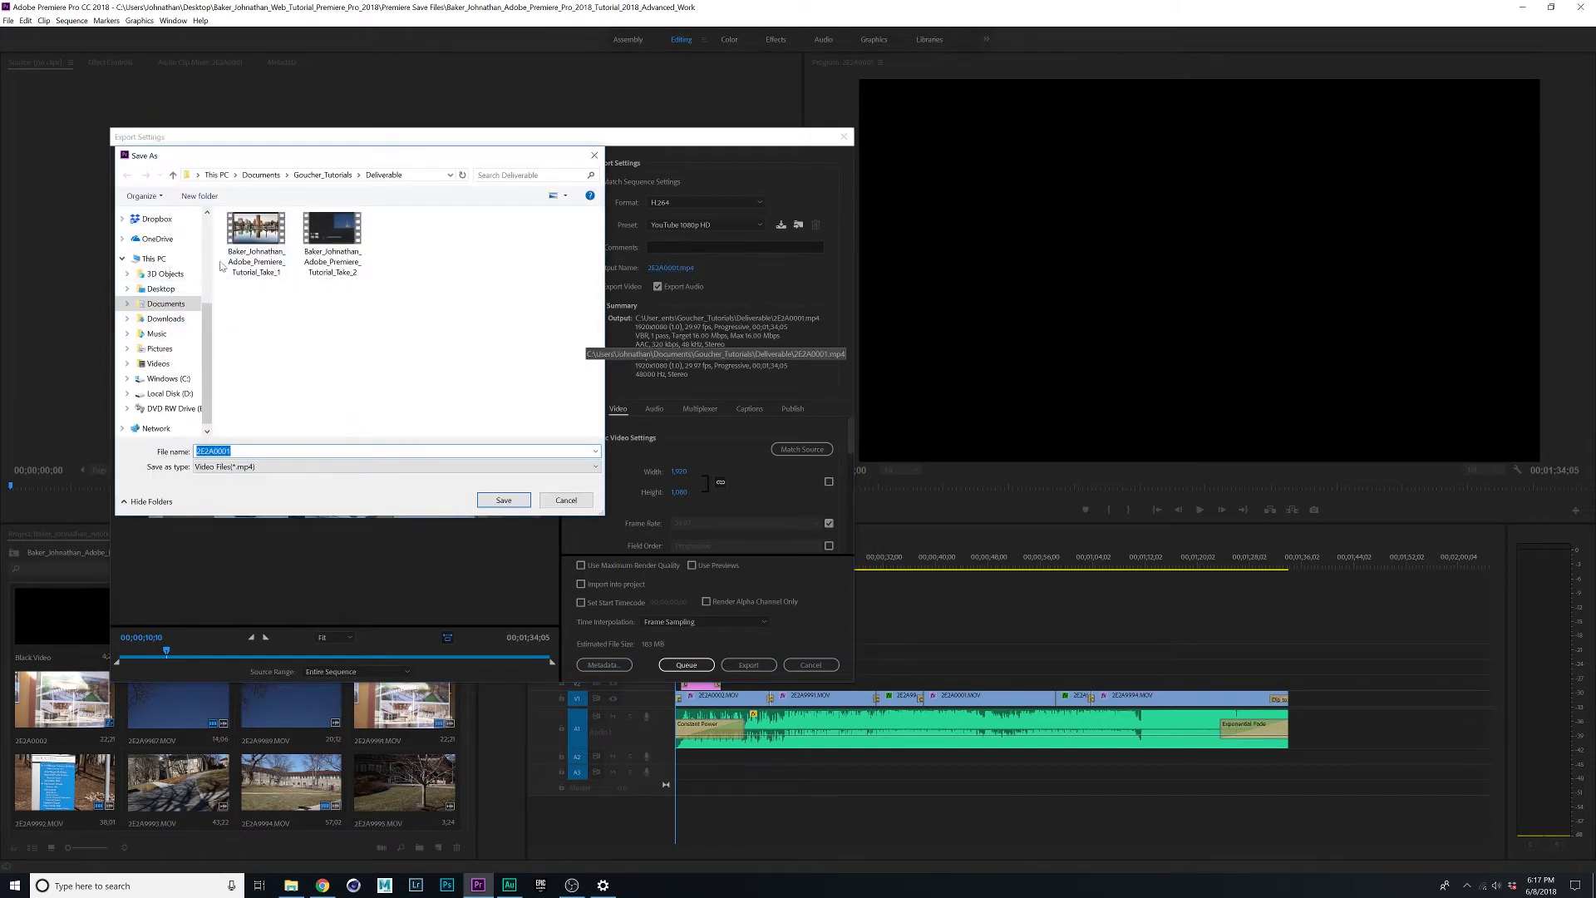
left_click(322, 175)
scroll(166, 307, "up", 5)
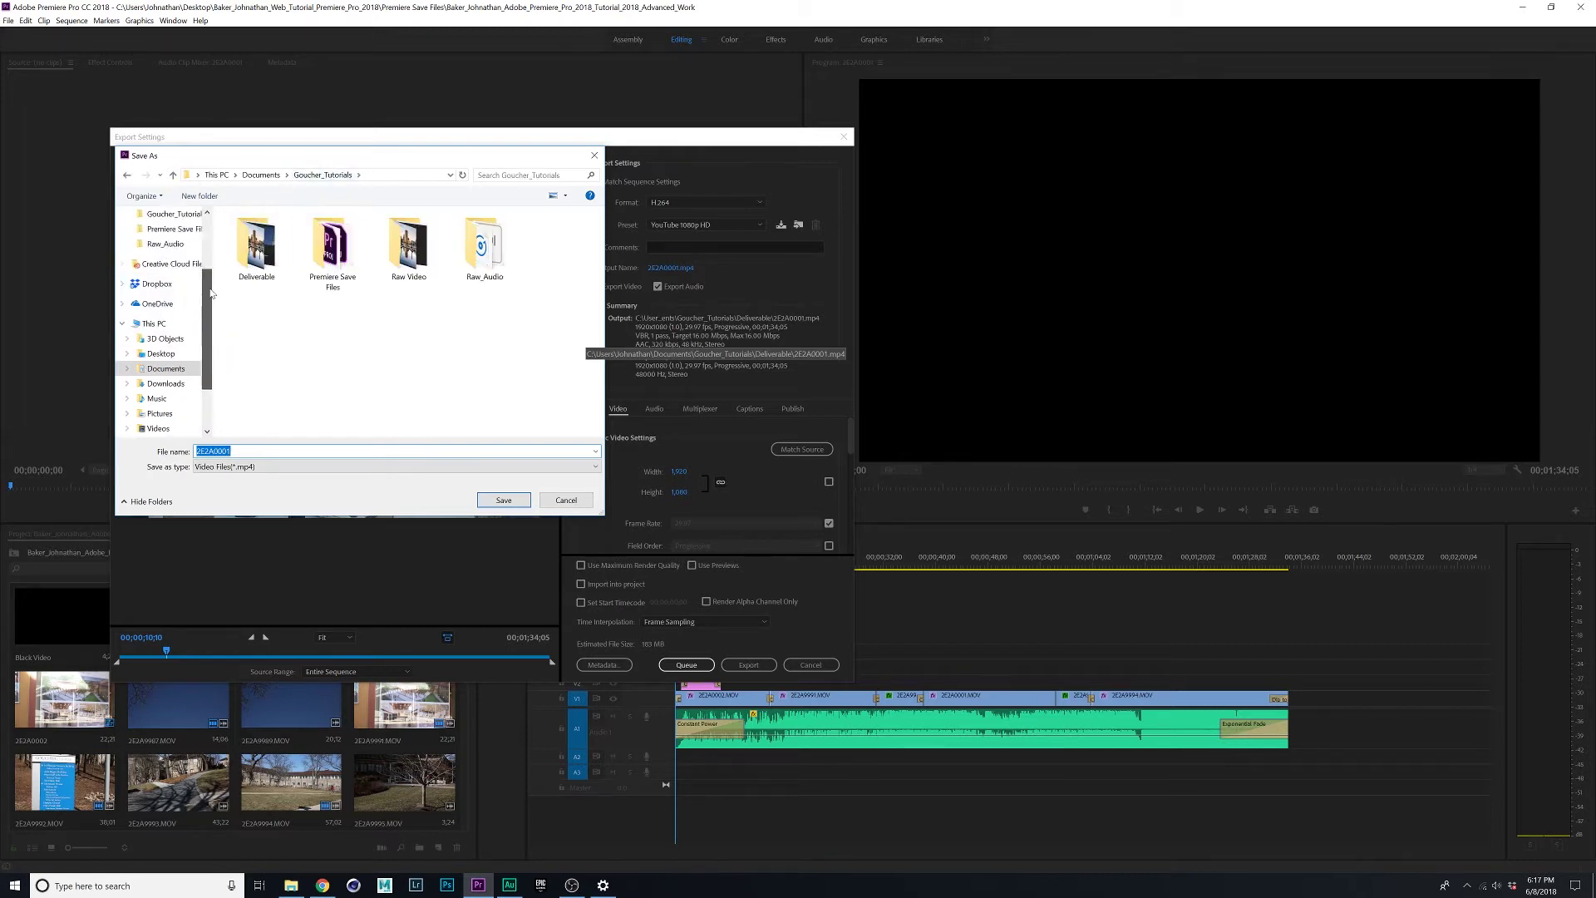
left_click(160, 215)
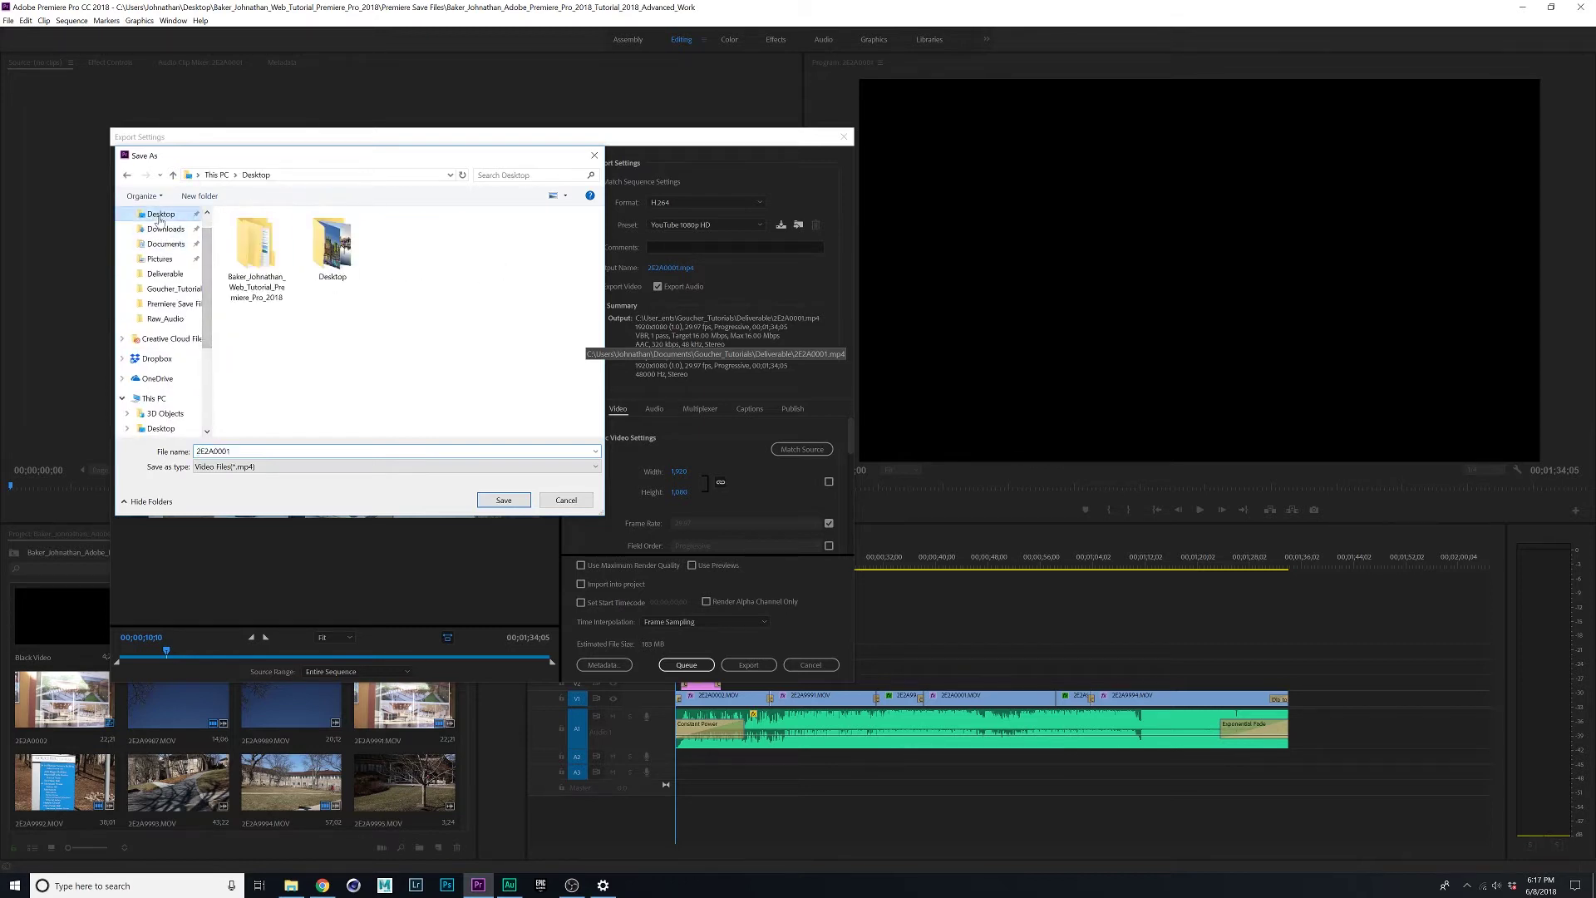
double_click(256, 249)
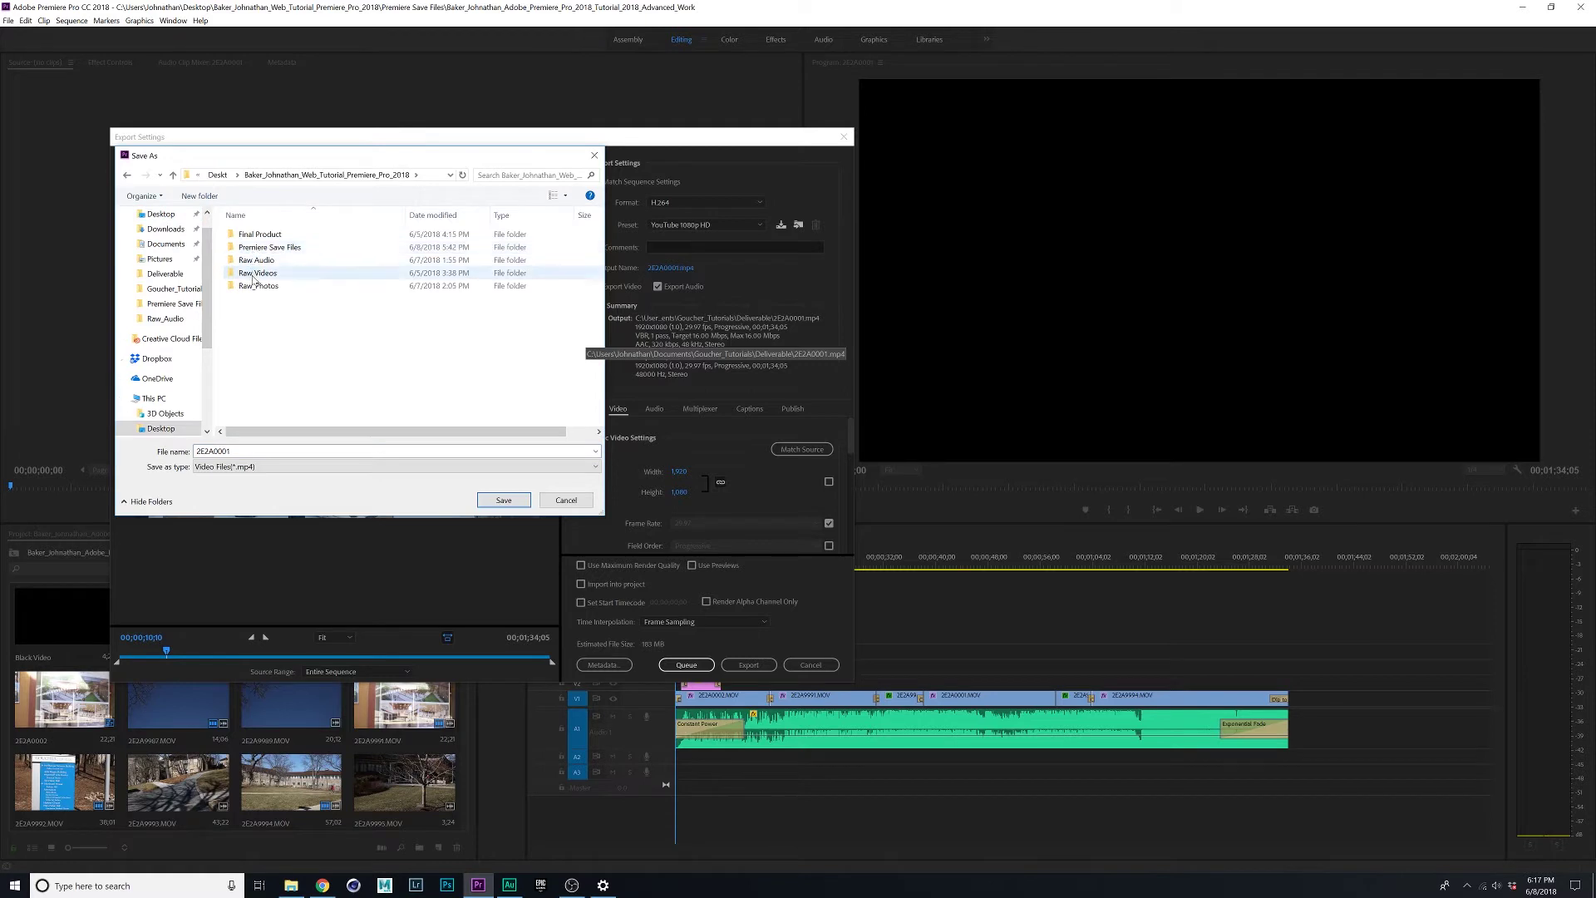
double_click(259, 235)
Name the export file with the creator's name followed by _Tutorial_Final_Example_2018 and save the output name.
double_click(248, 450)
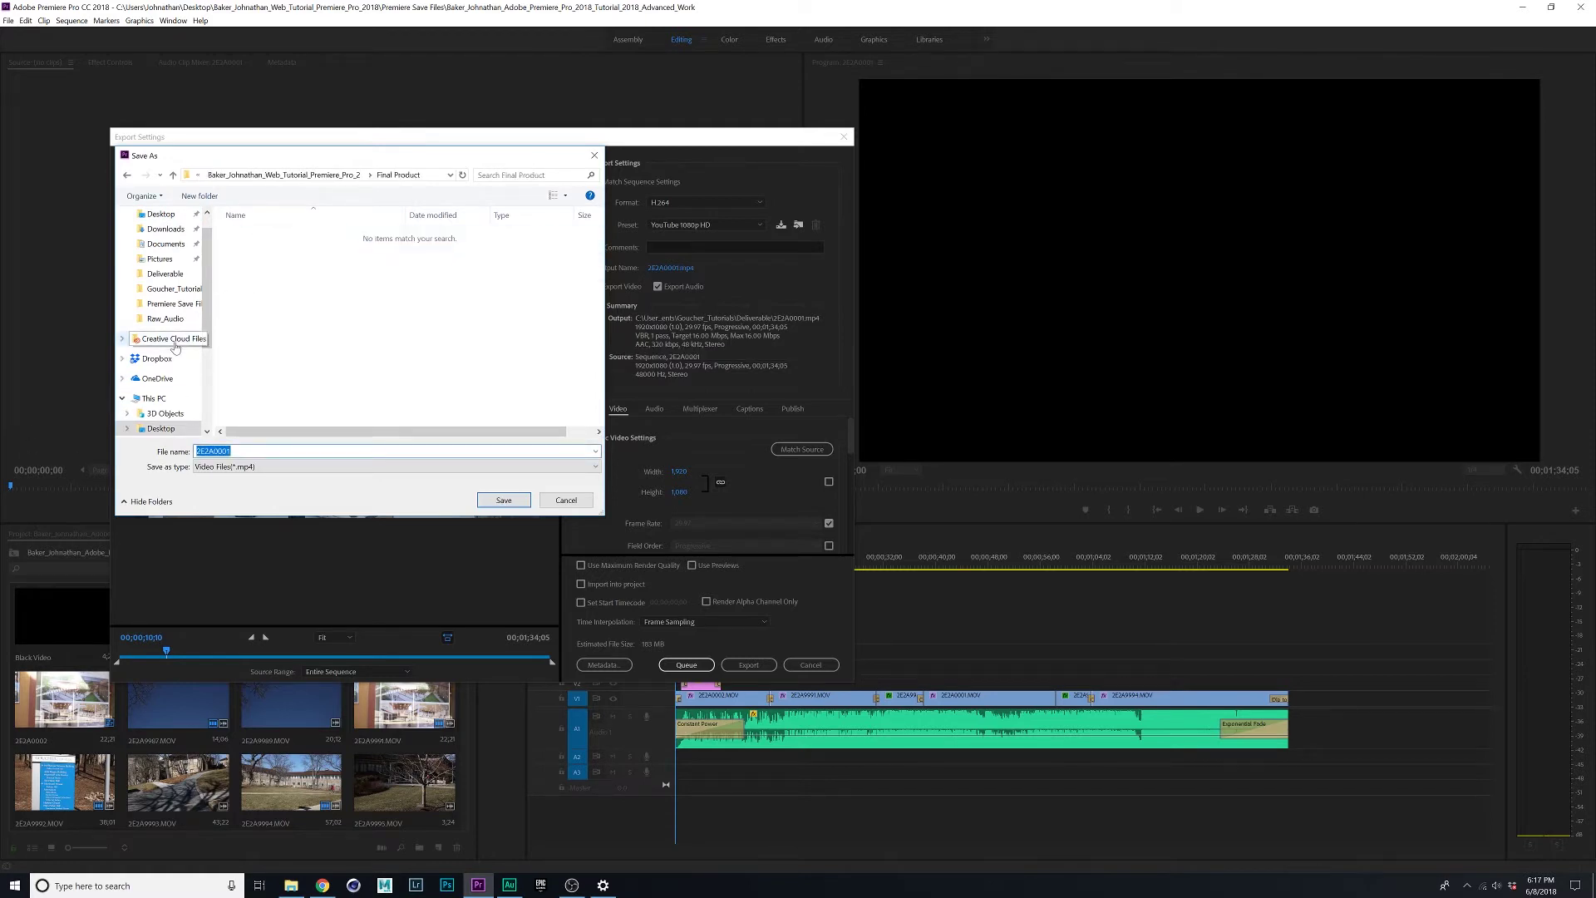
type("Baker_Johnathan_Tutorial")
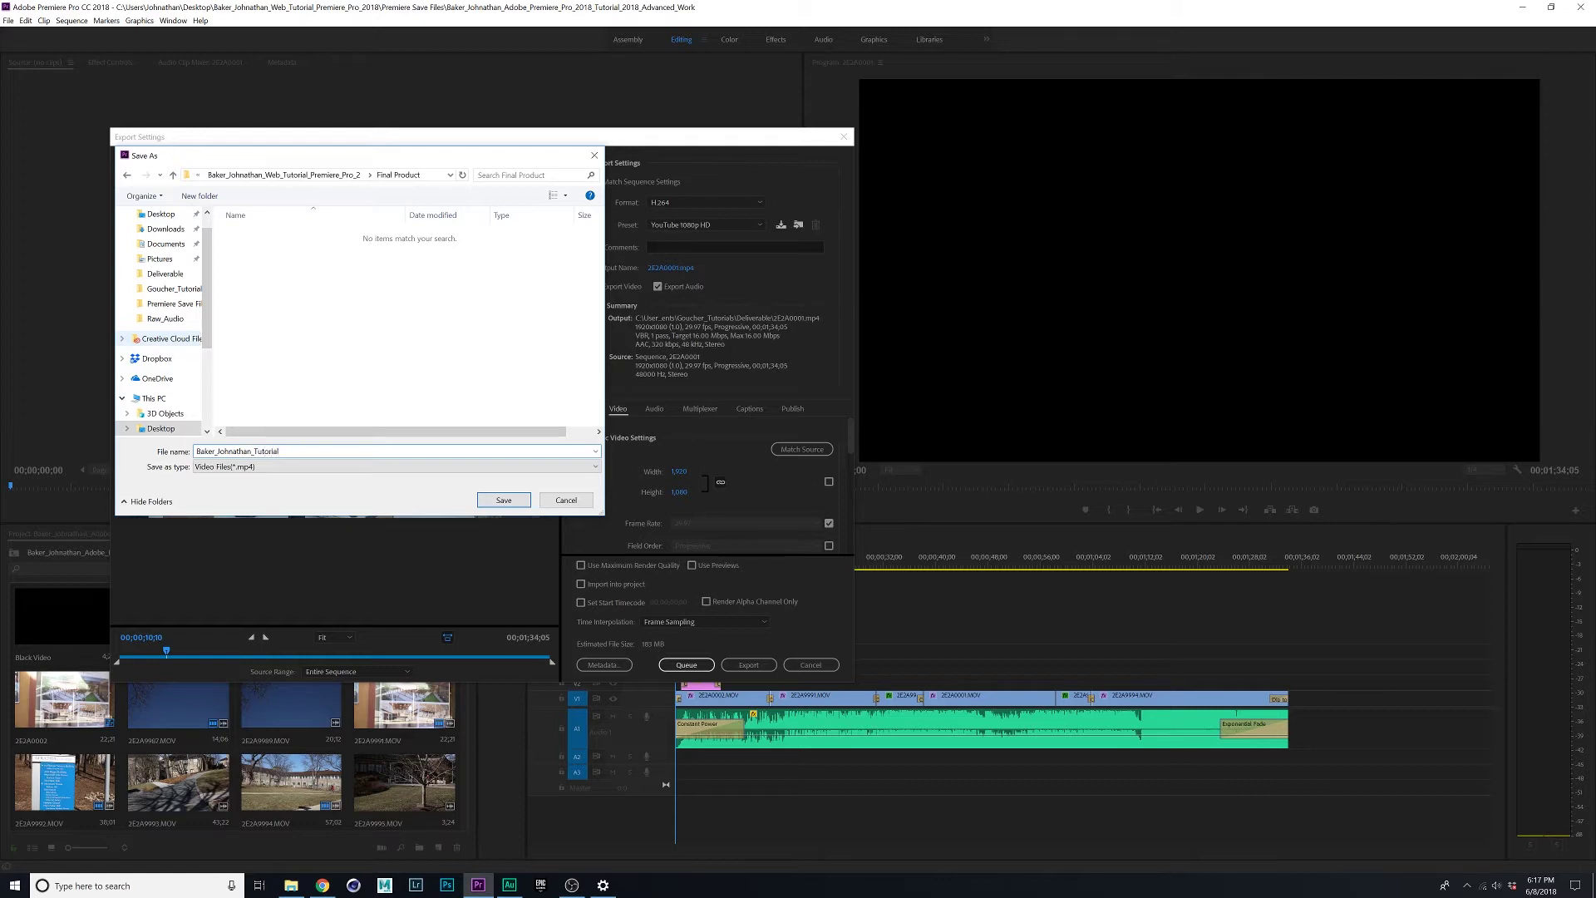
type("_Final_Example_2018")
left_click(505, 500)
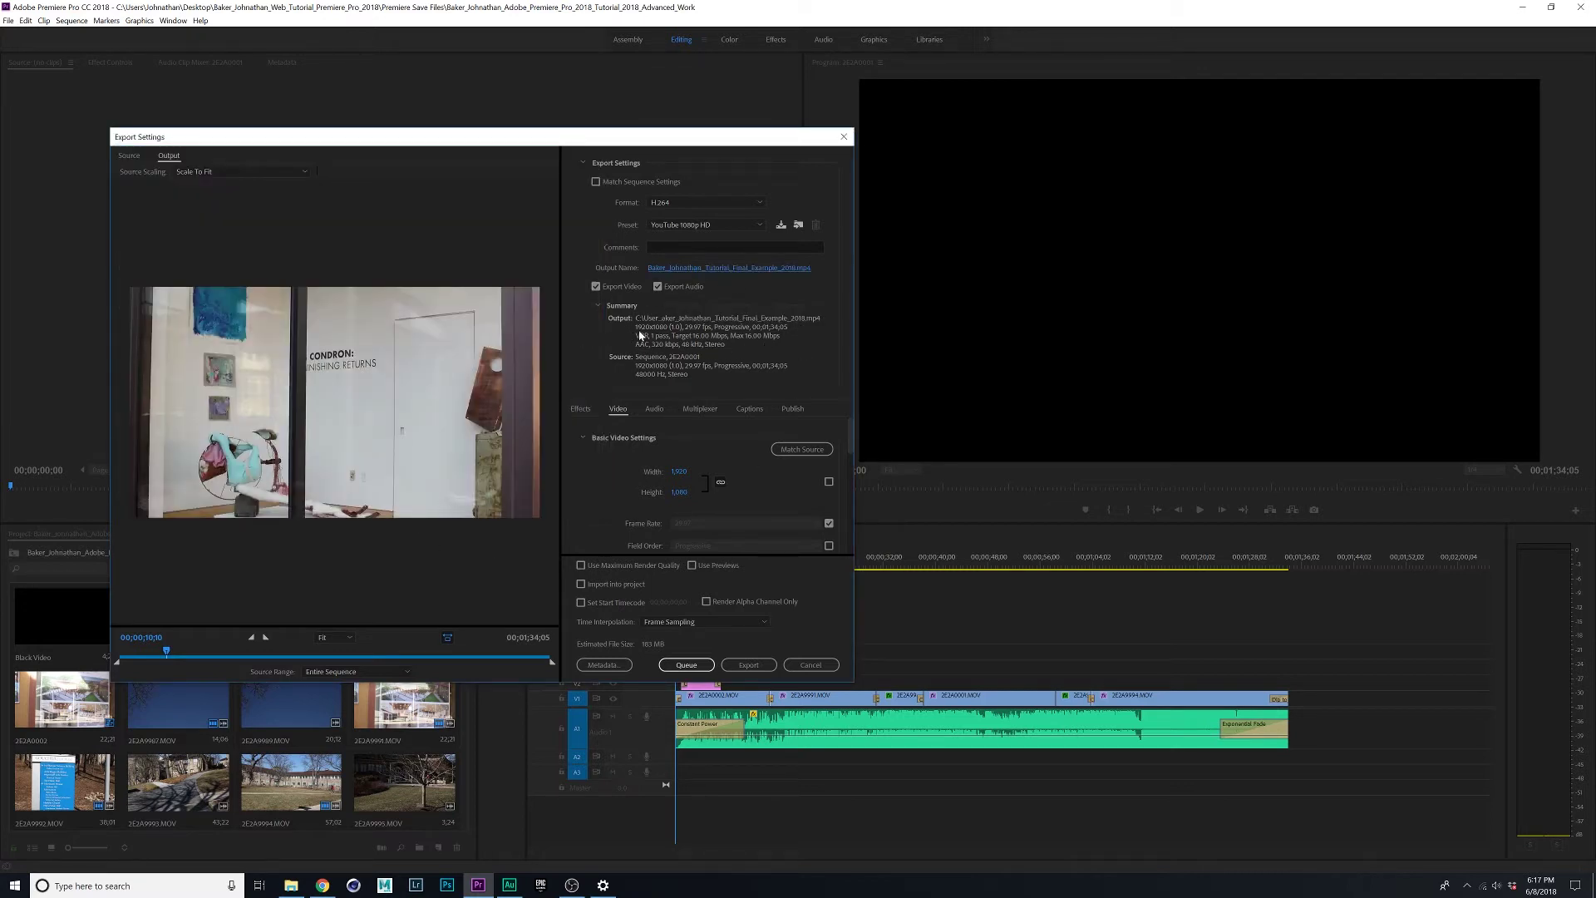
Preview the export frame at about 15 seconds and recheck the output file's name and save location.
scroll(851, 453, "down", 2)
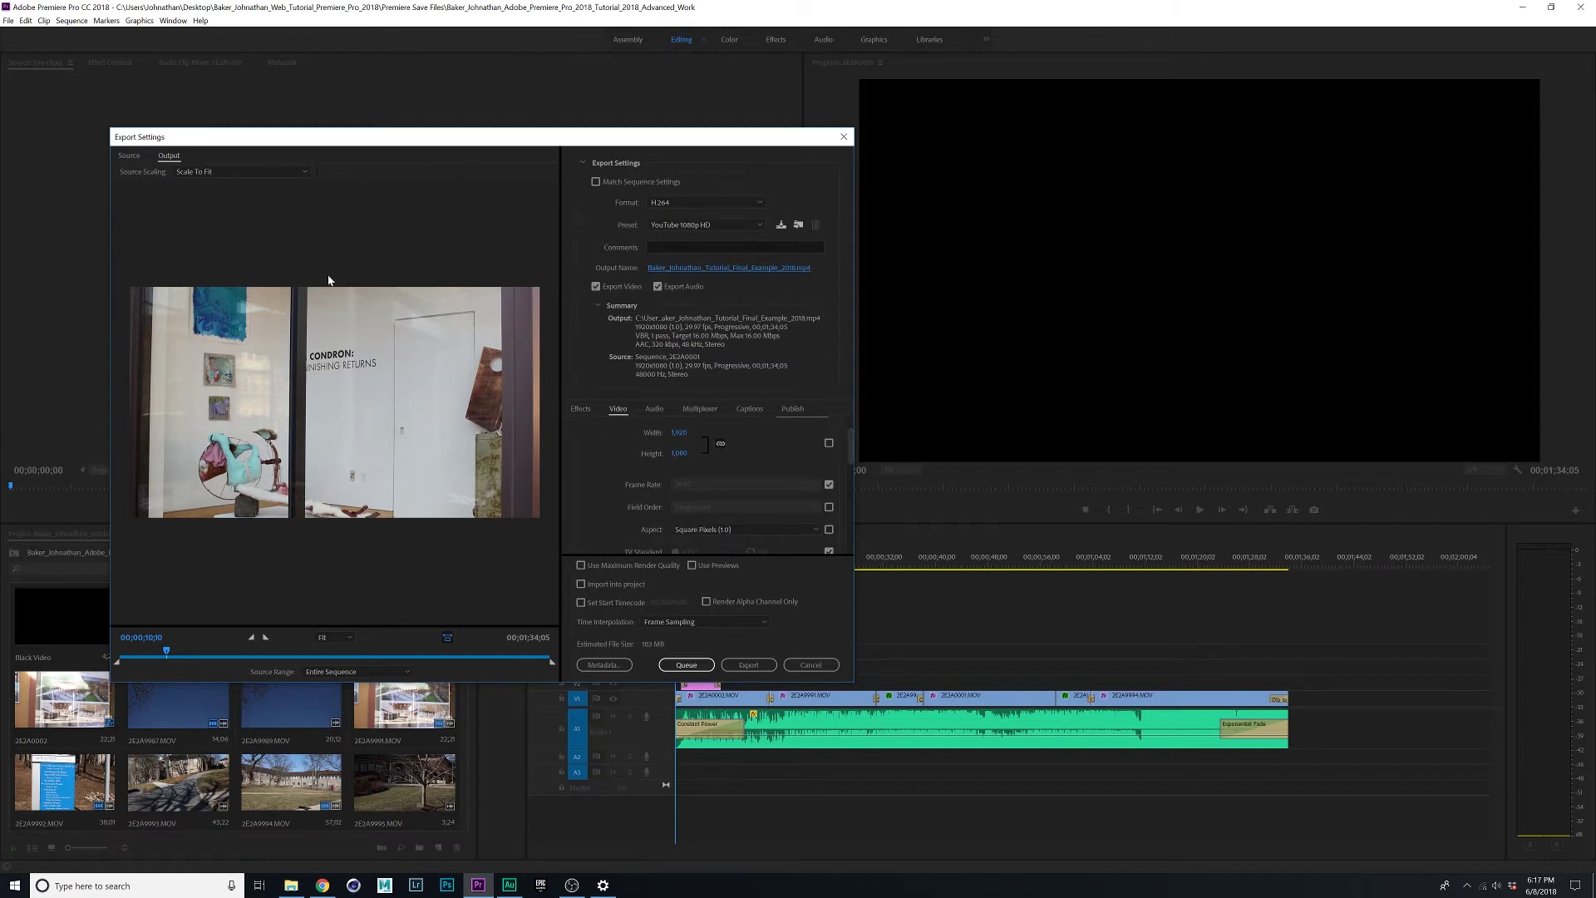
left_click_drag(166, 654, 188, 652)
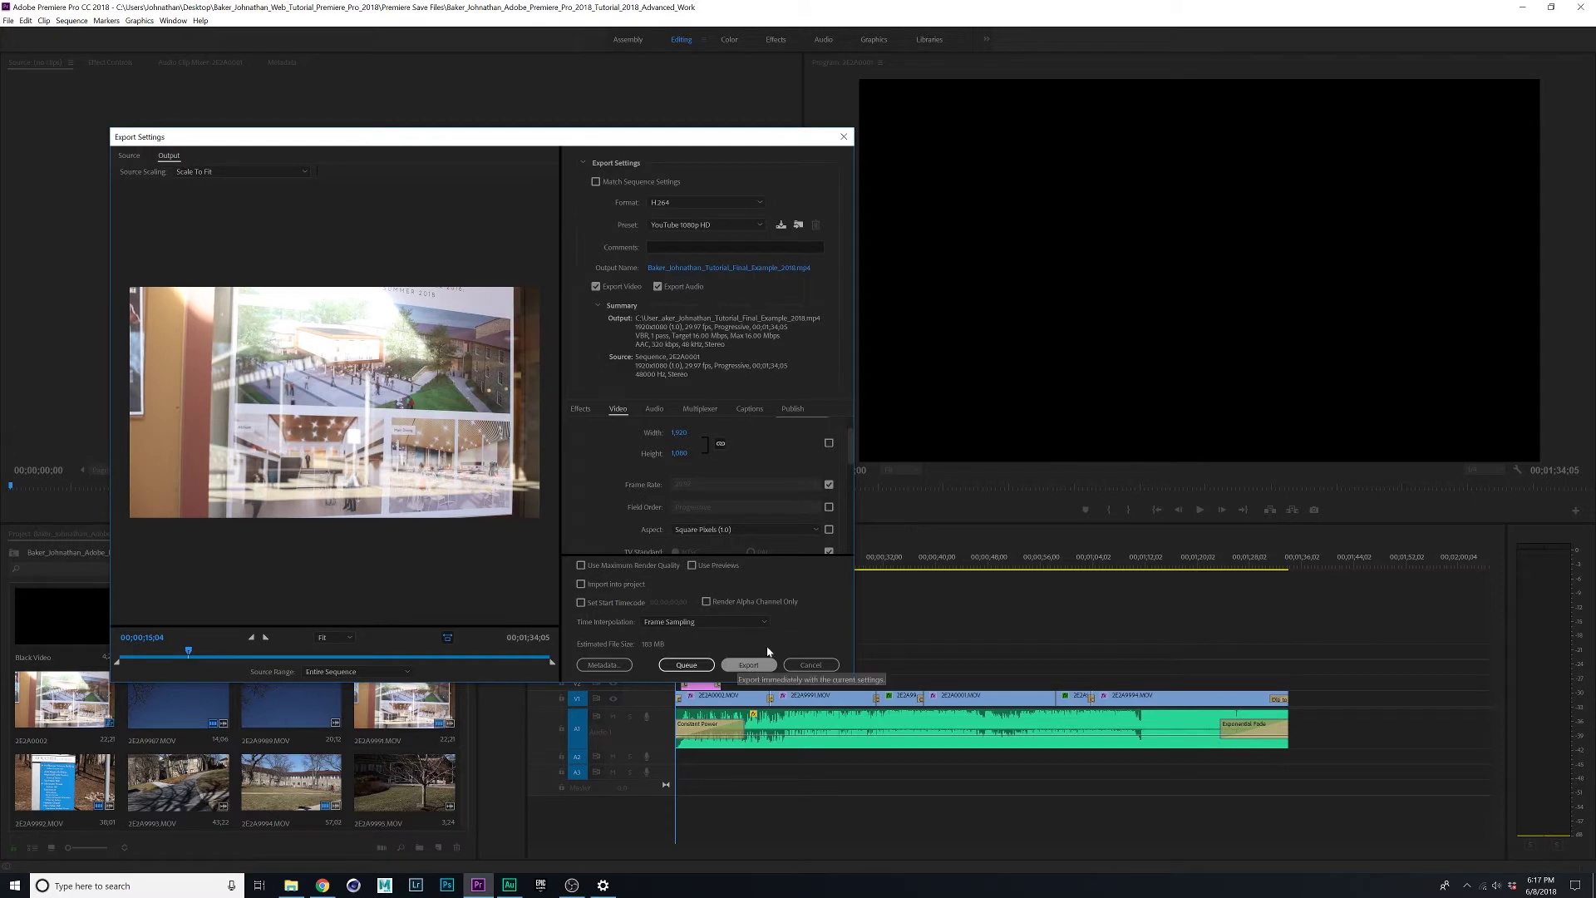
left_click(679, 267)
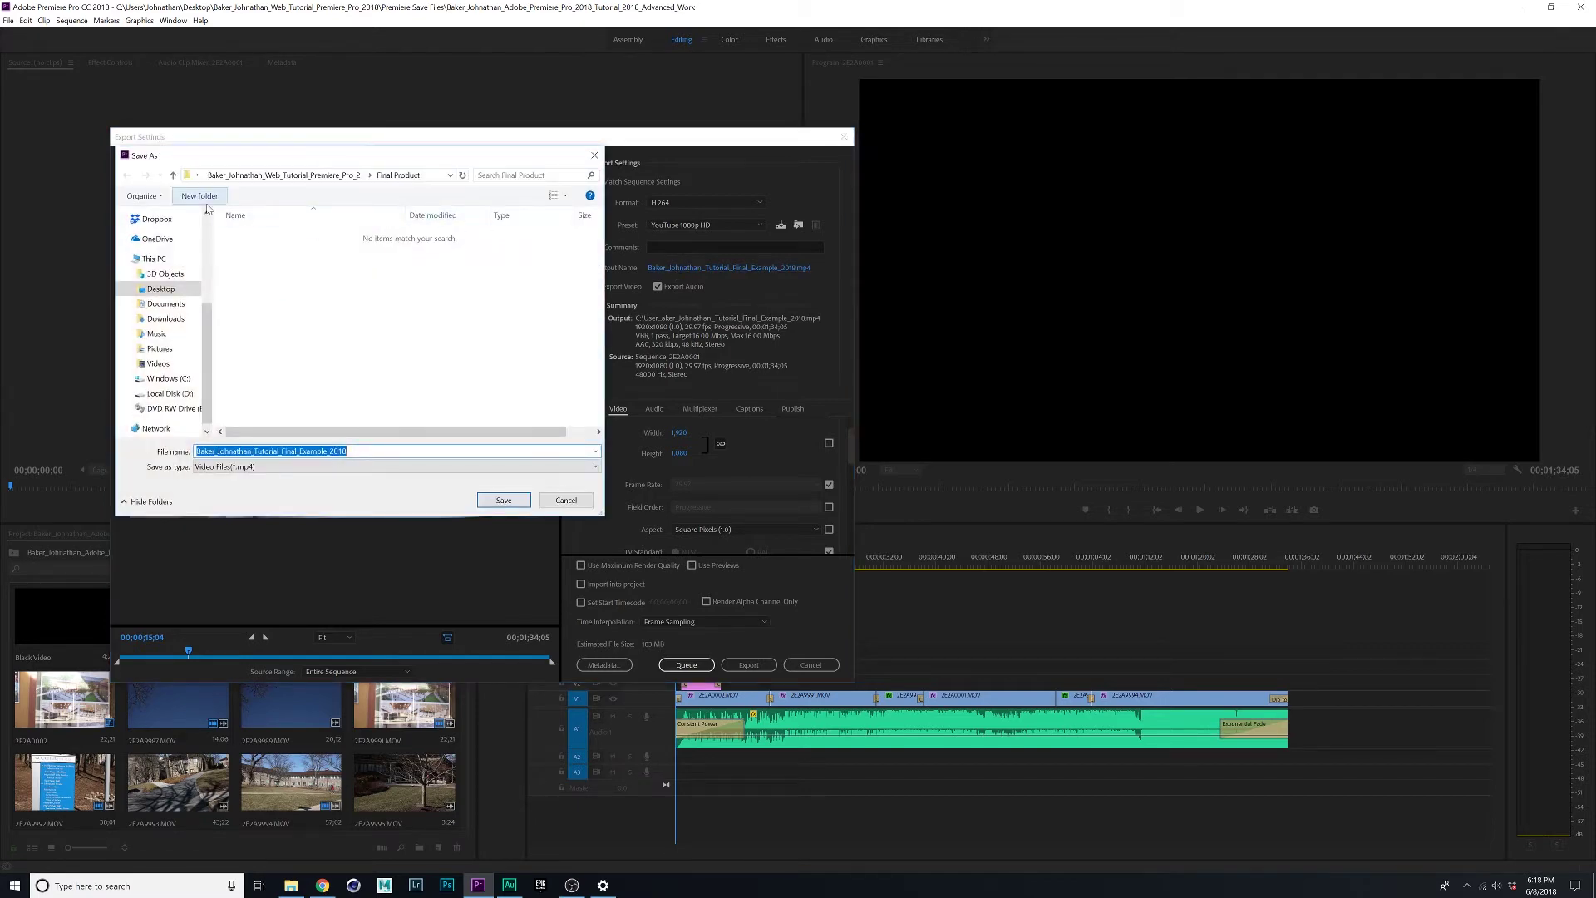
left_click(483, 505)
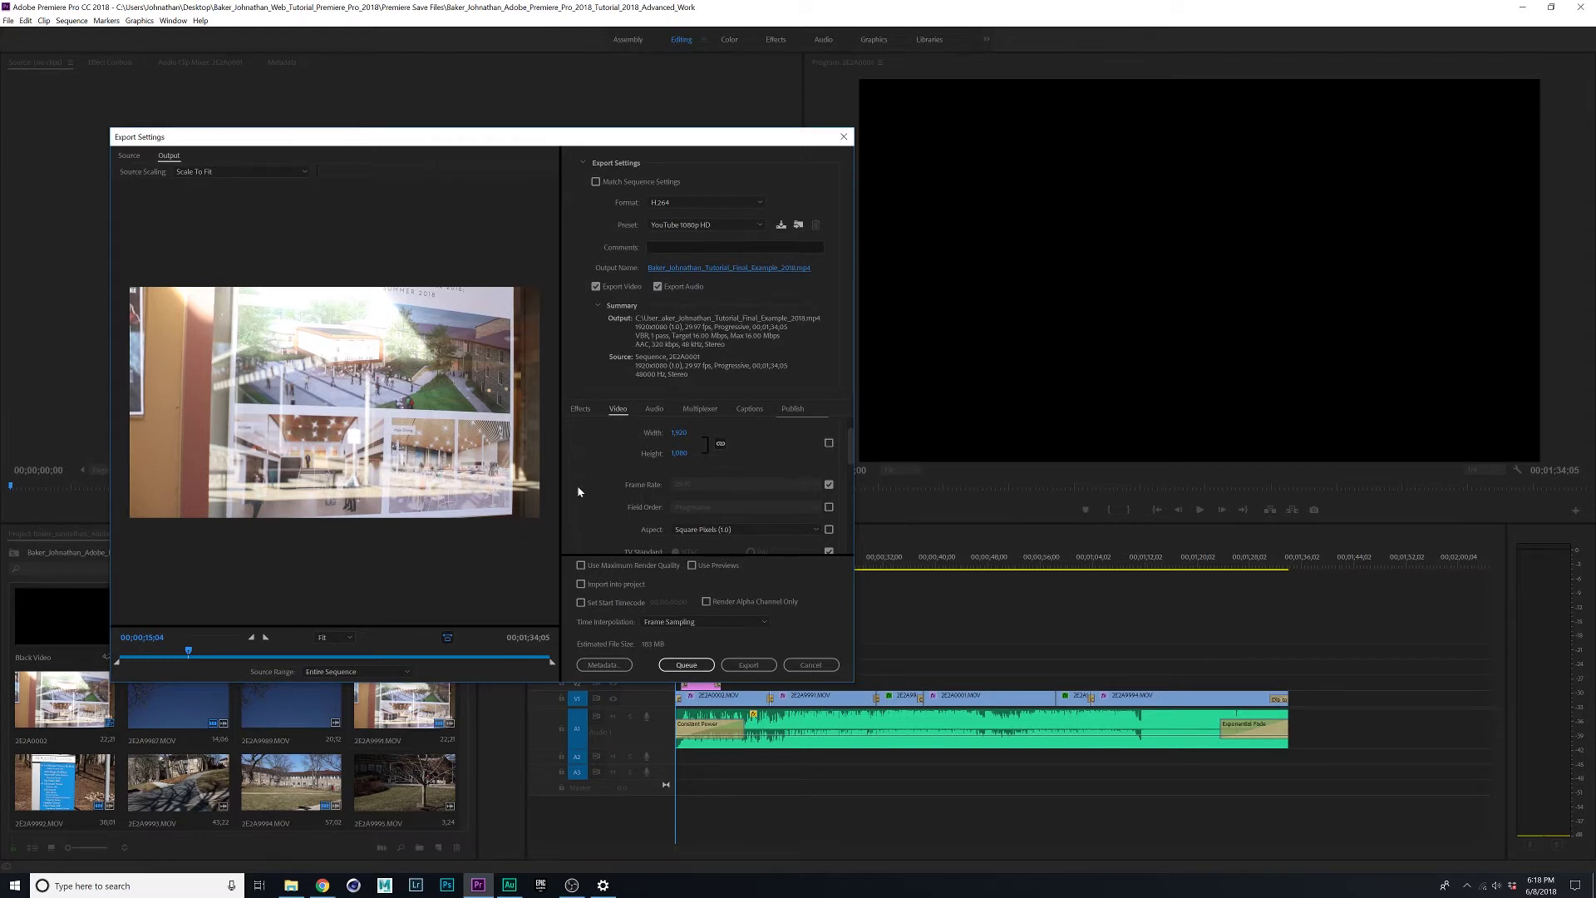
Enable Render at Maximum Depth and Use Maximum Render Quality for the export.
scroll(635, 470, "down", 5)
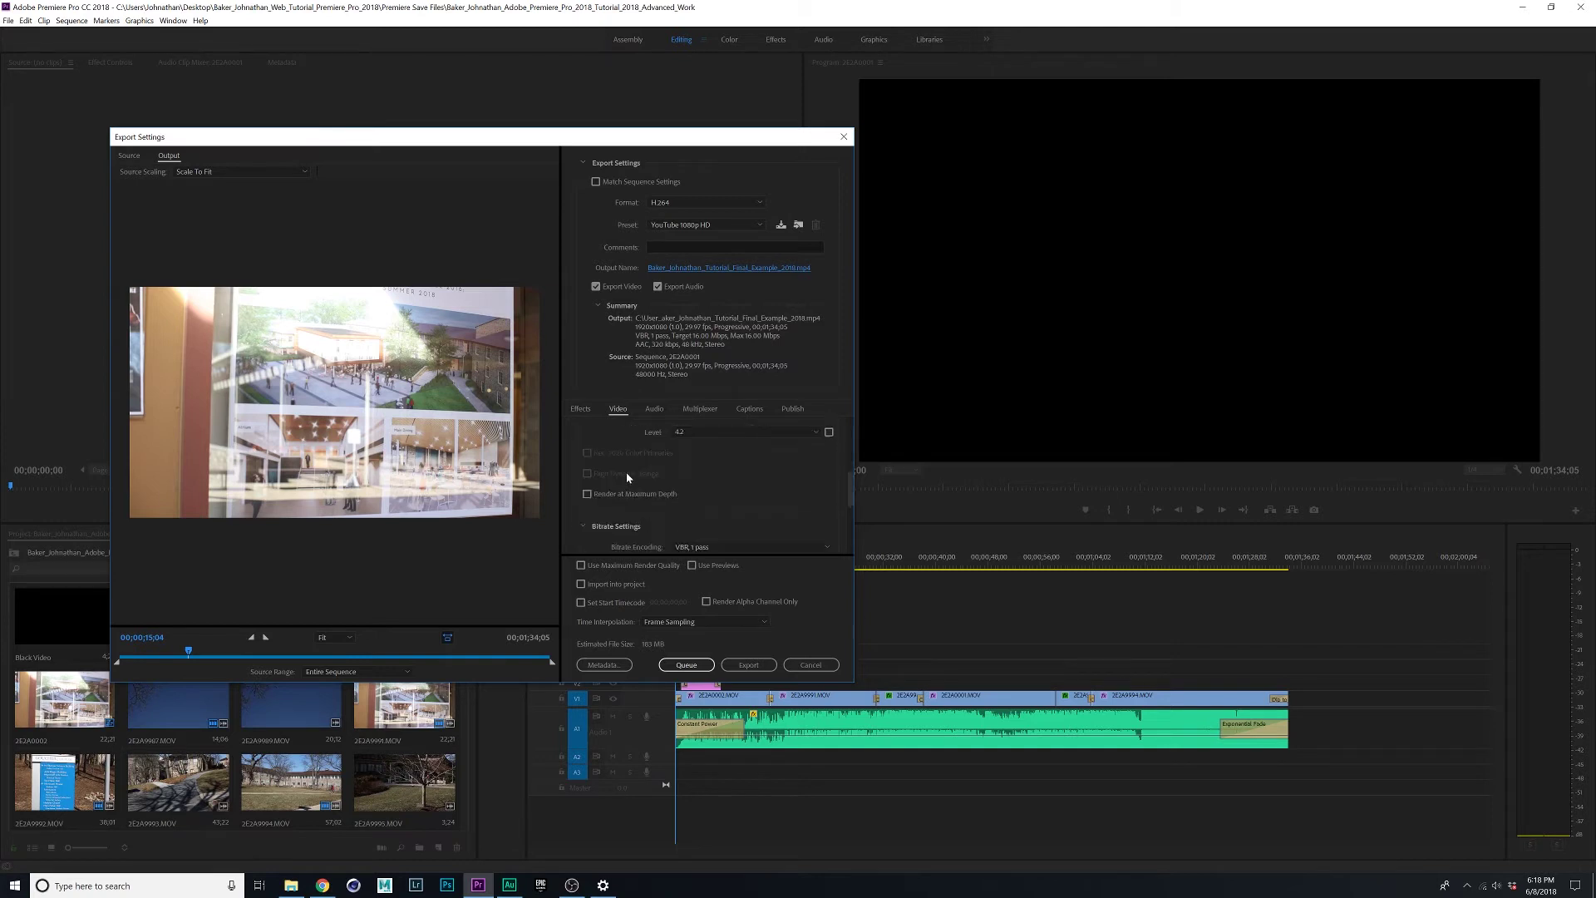
left_click(588, 494)
left_click(580, 566)
Set the export's bitrate encoding to VBR, 2 pass.
scroll(608, 517, "down", 1)
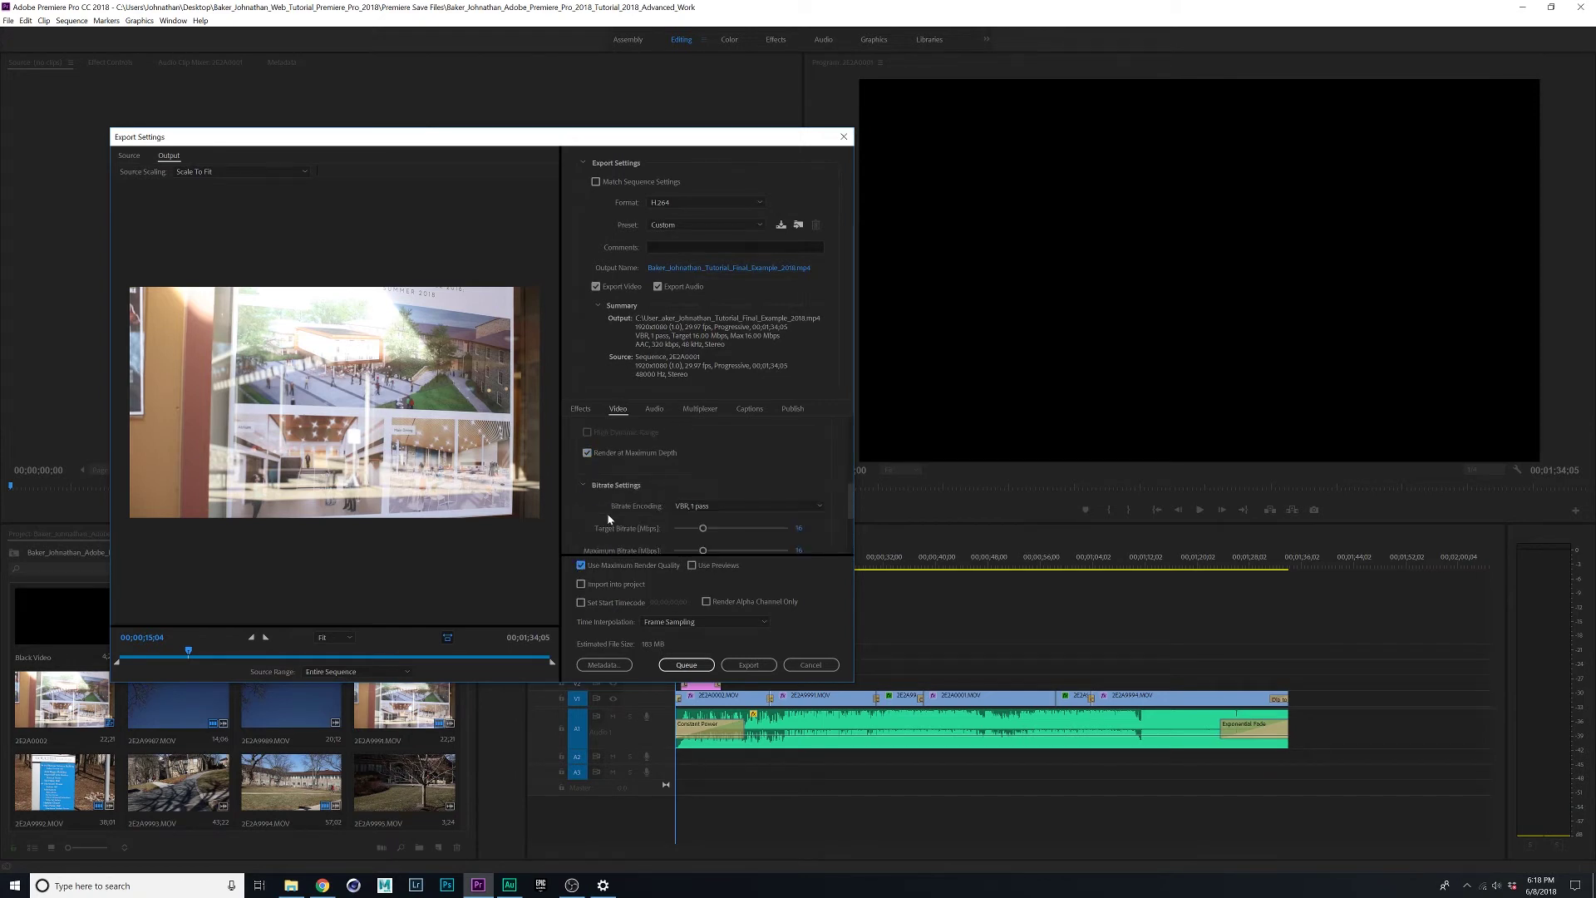
left_click(715, 508)
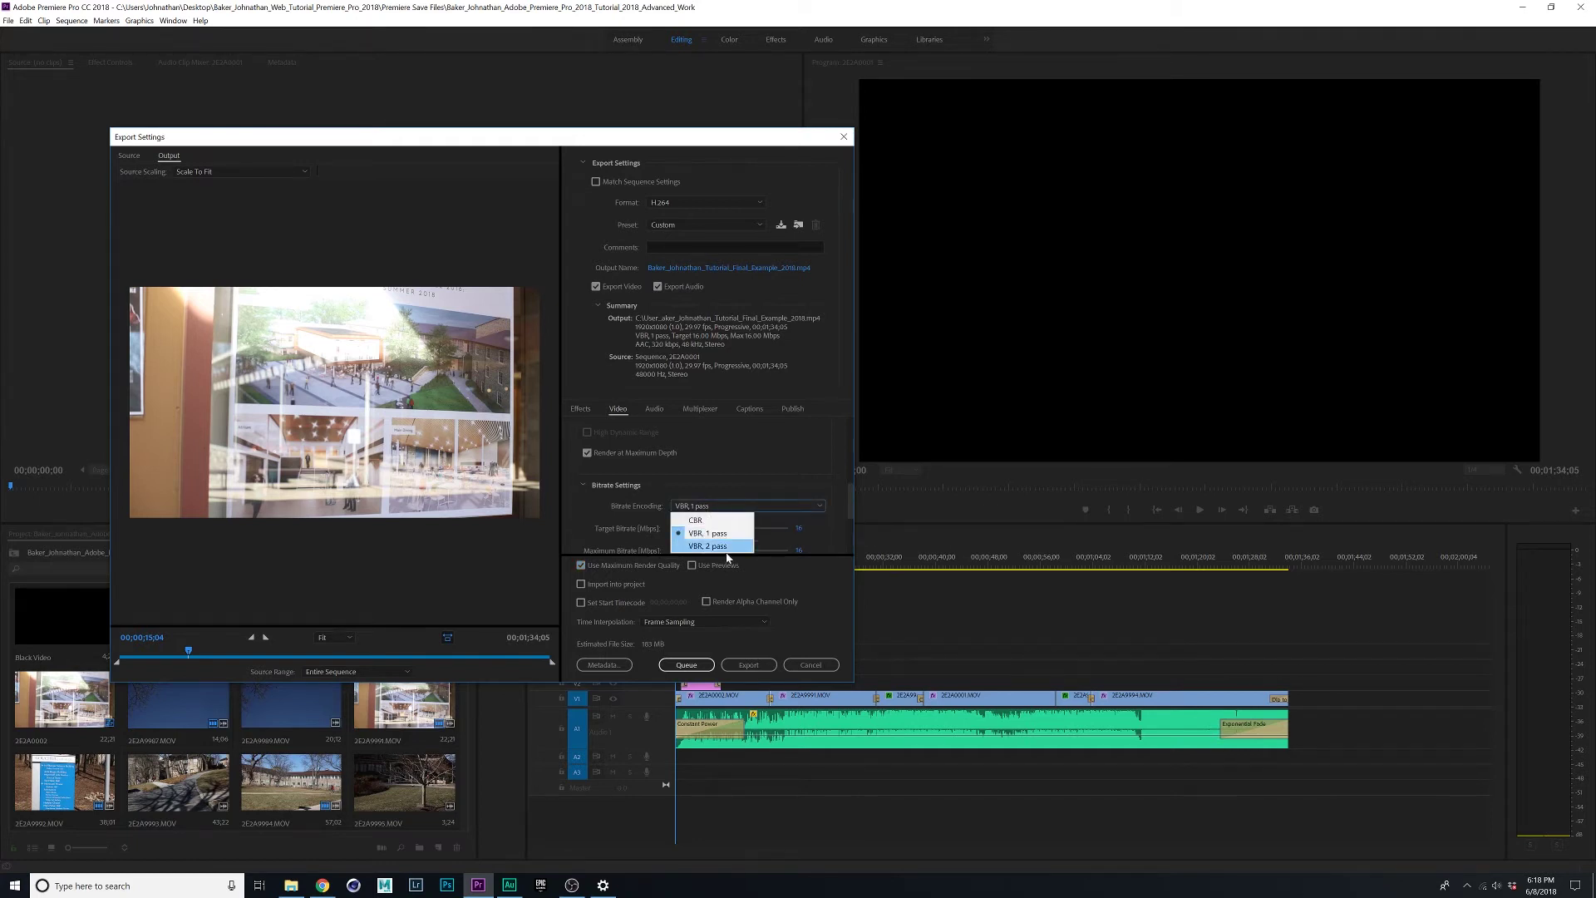
left_click(720, 546)
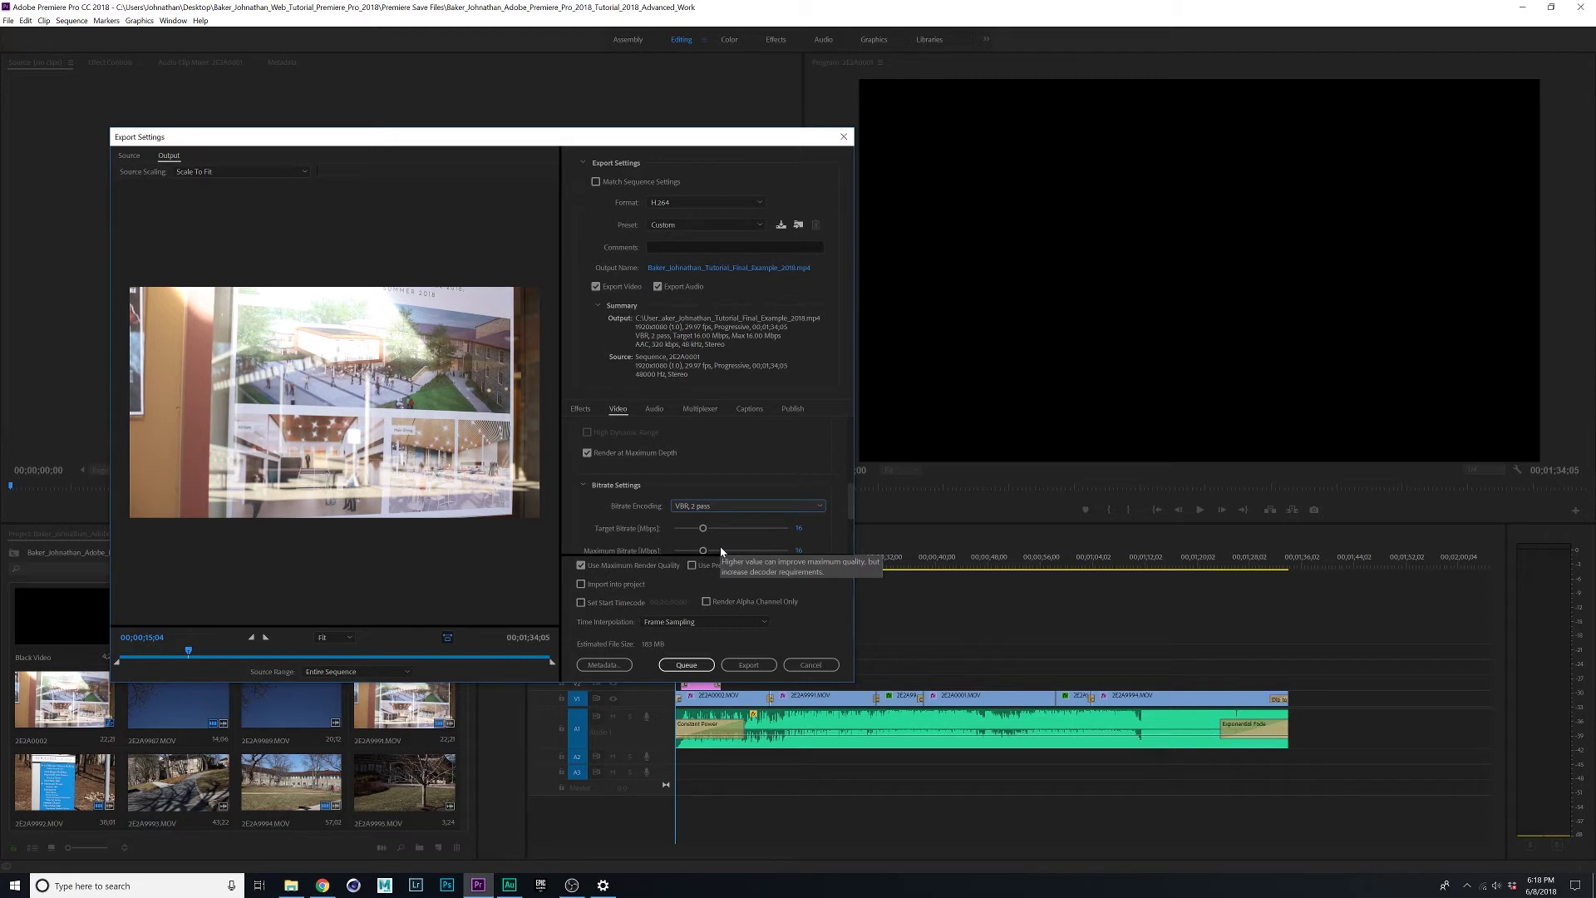
Review the bitrate, advanced and VR video settings, and export the sequence immediately.
scroll(632, 498, "down", 3)
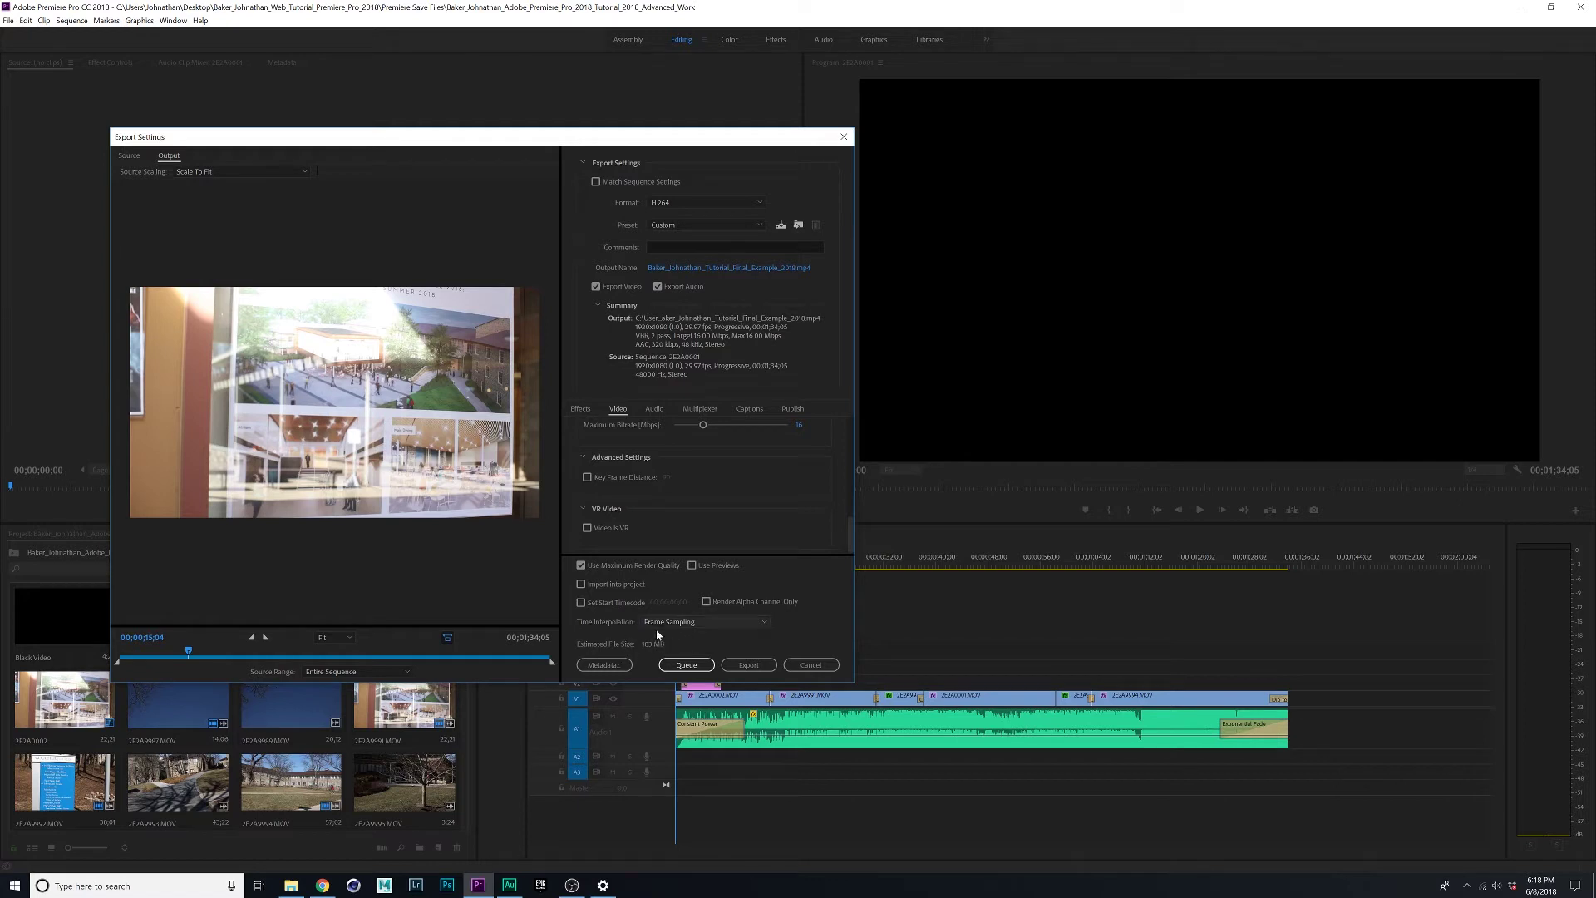
scroll(700, 471, "up", 4)
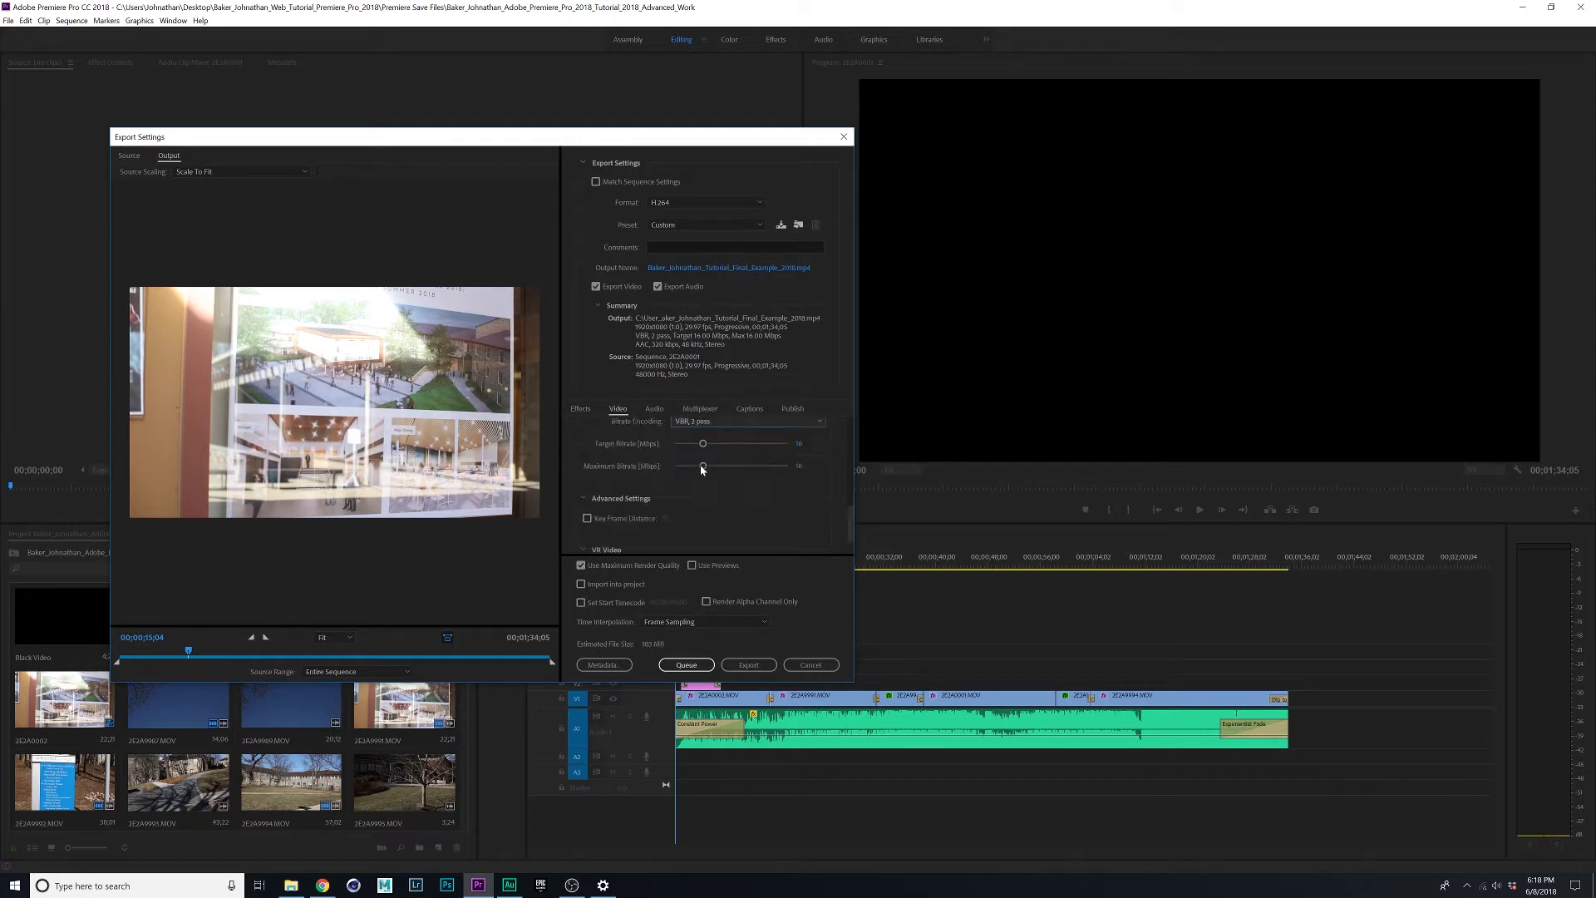
left_click(750, 665)
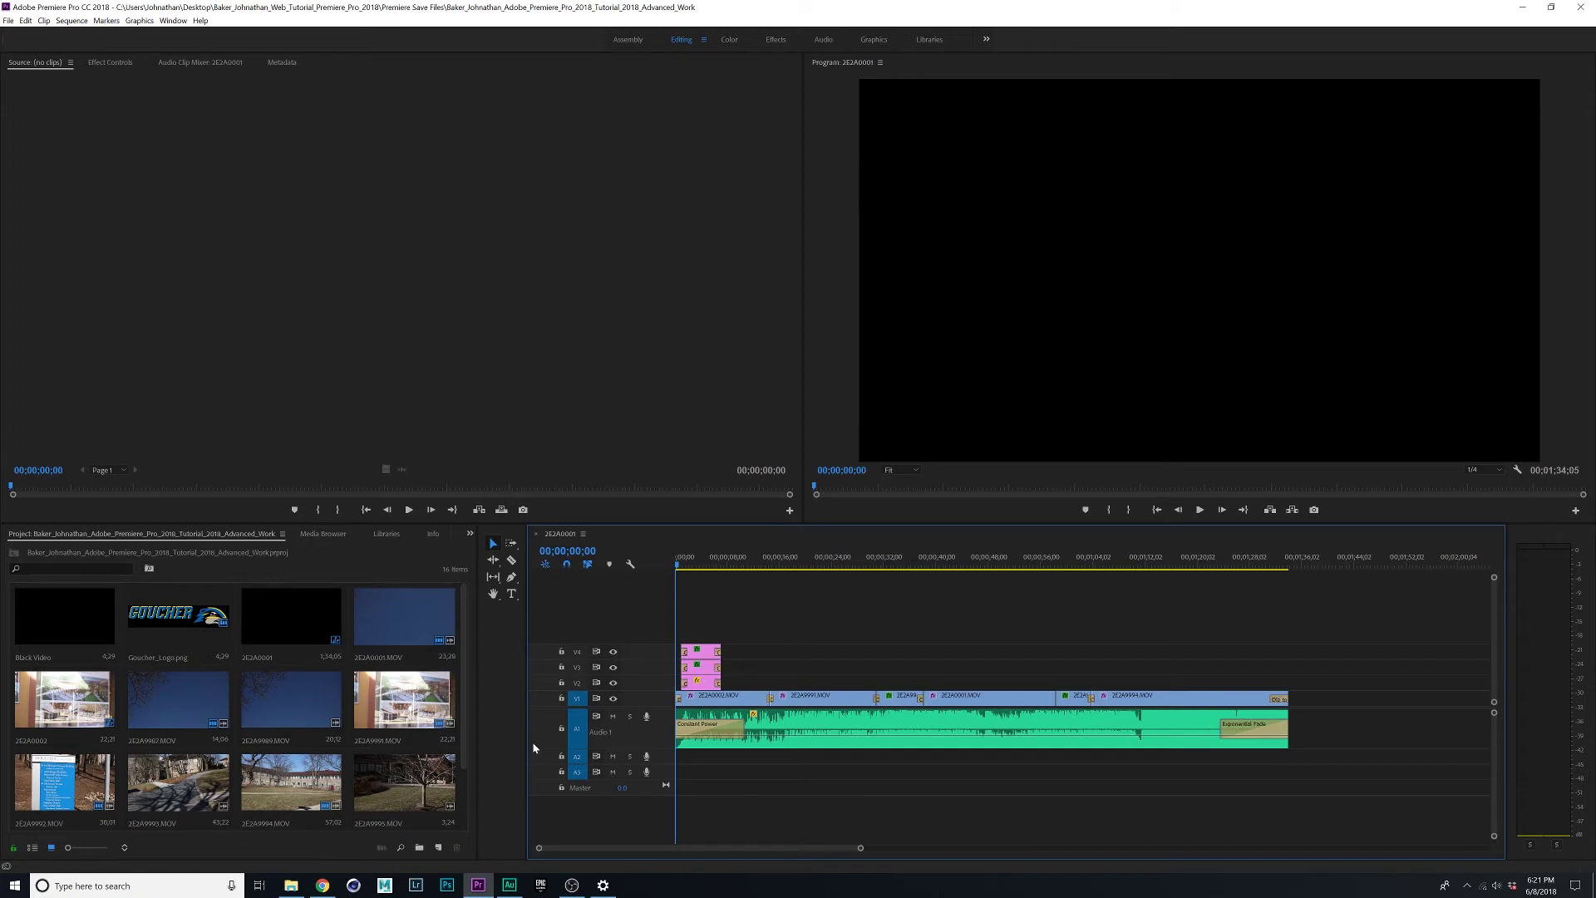
Switch to File Explorer and open the Final Product folder inside the Desktop's Premiere Pro 2018 web tutorial folder.
left_click(291, 886)
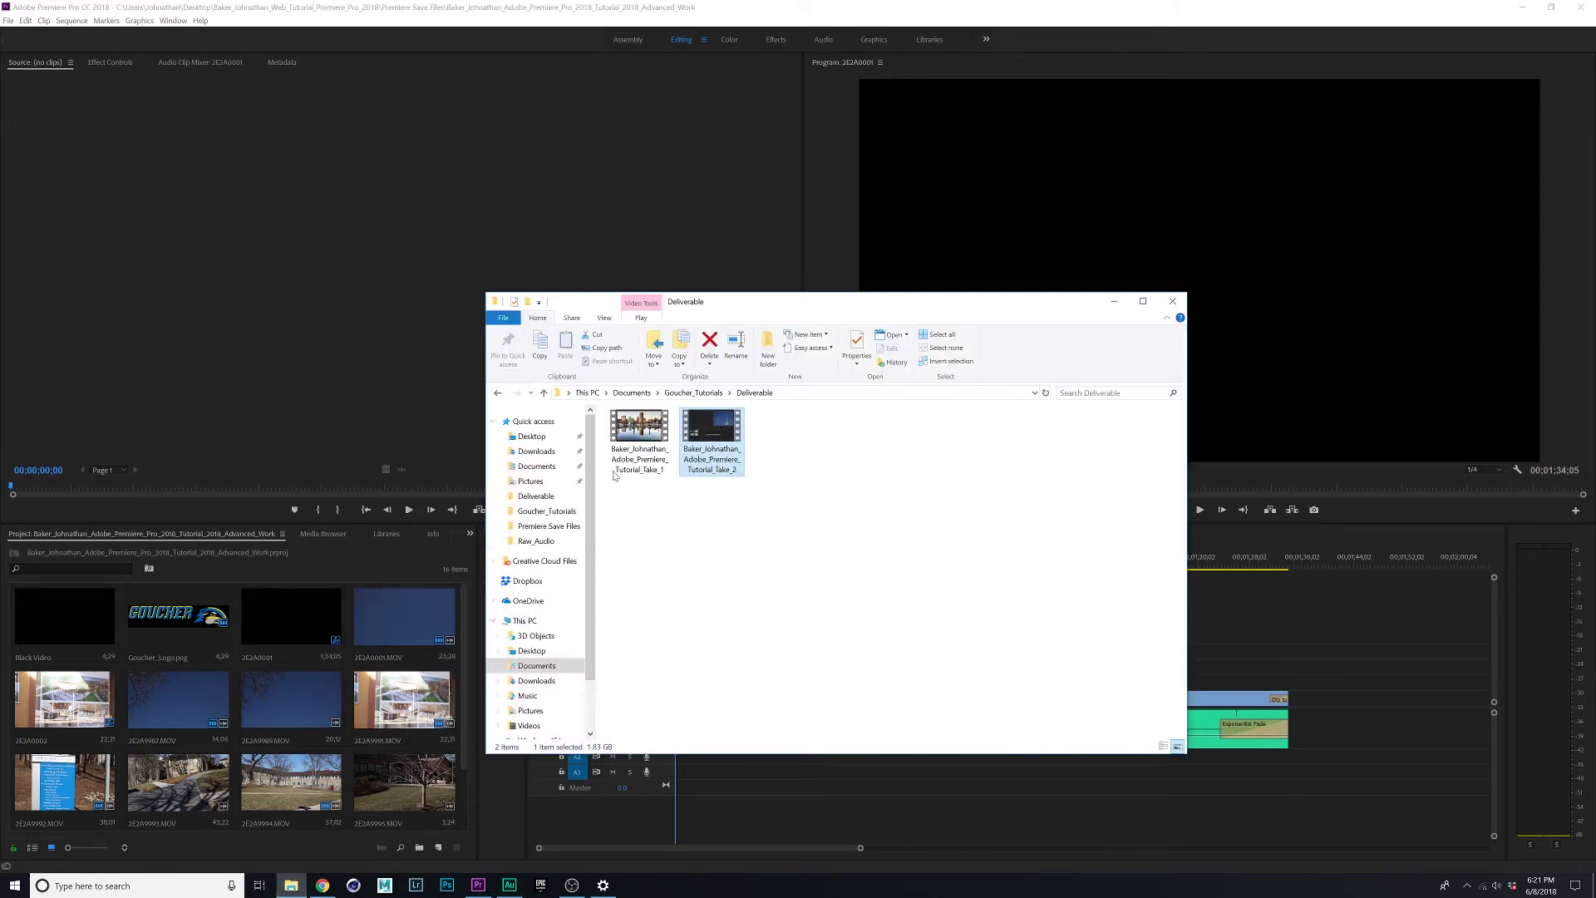
left_click(538, 439)
double_click(635, 437)
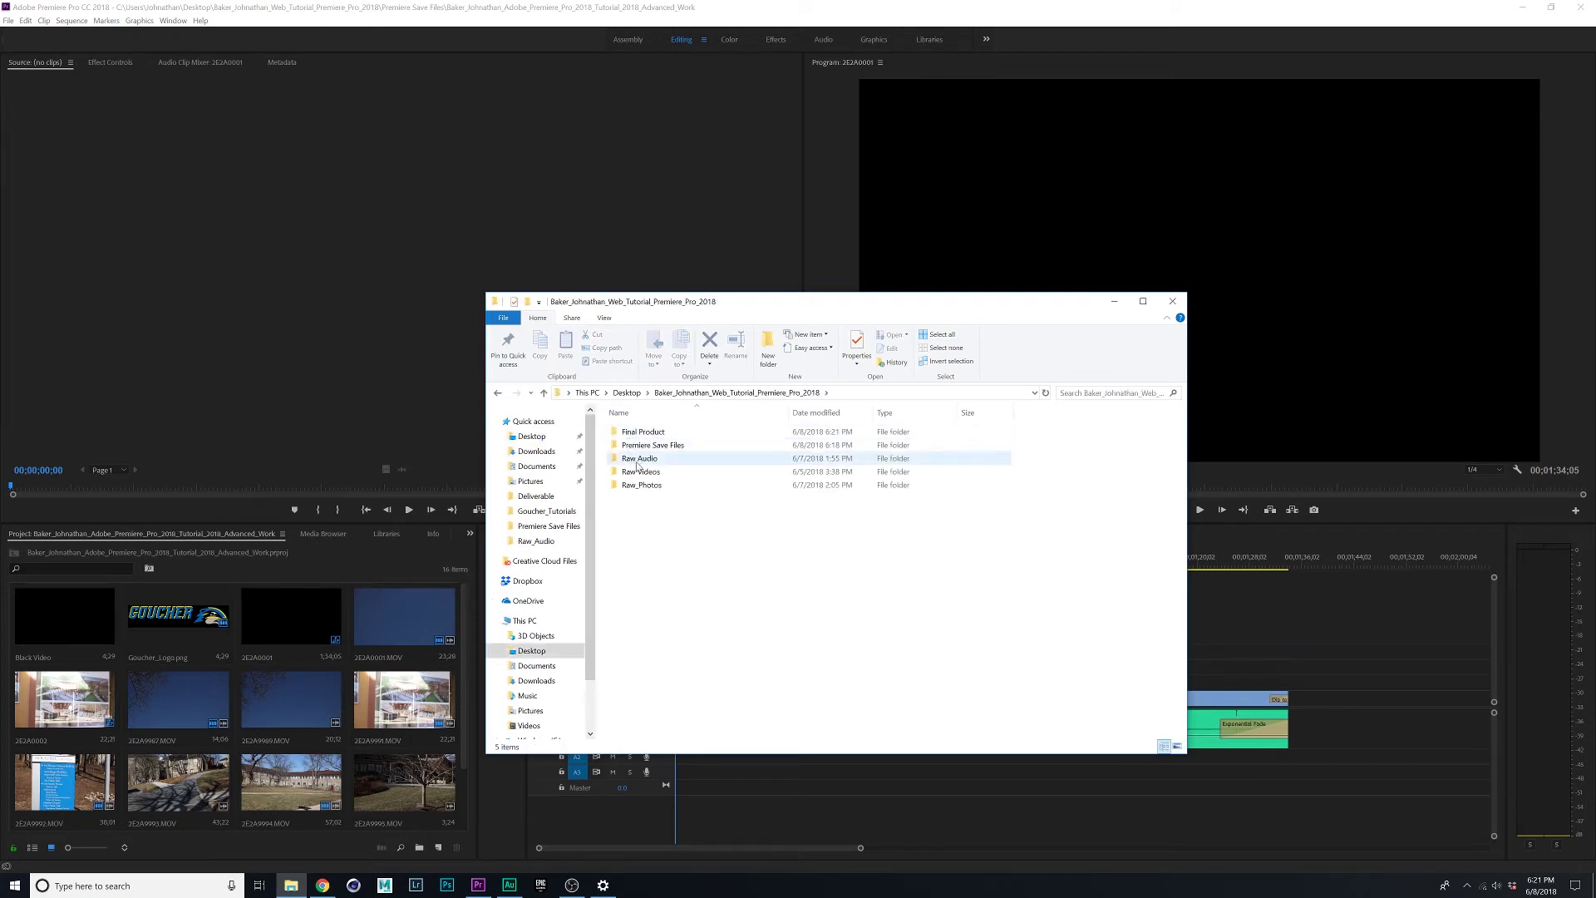
left_click(642, 435)
double_click(642, 435)
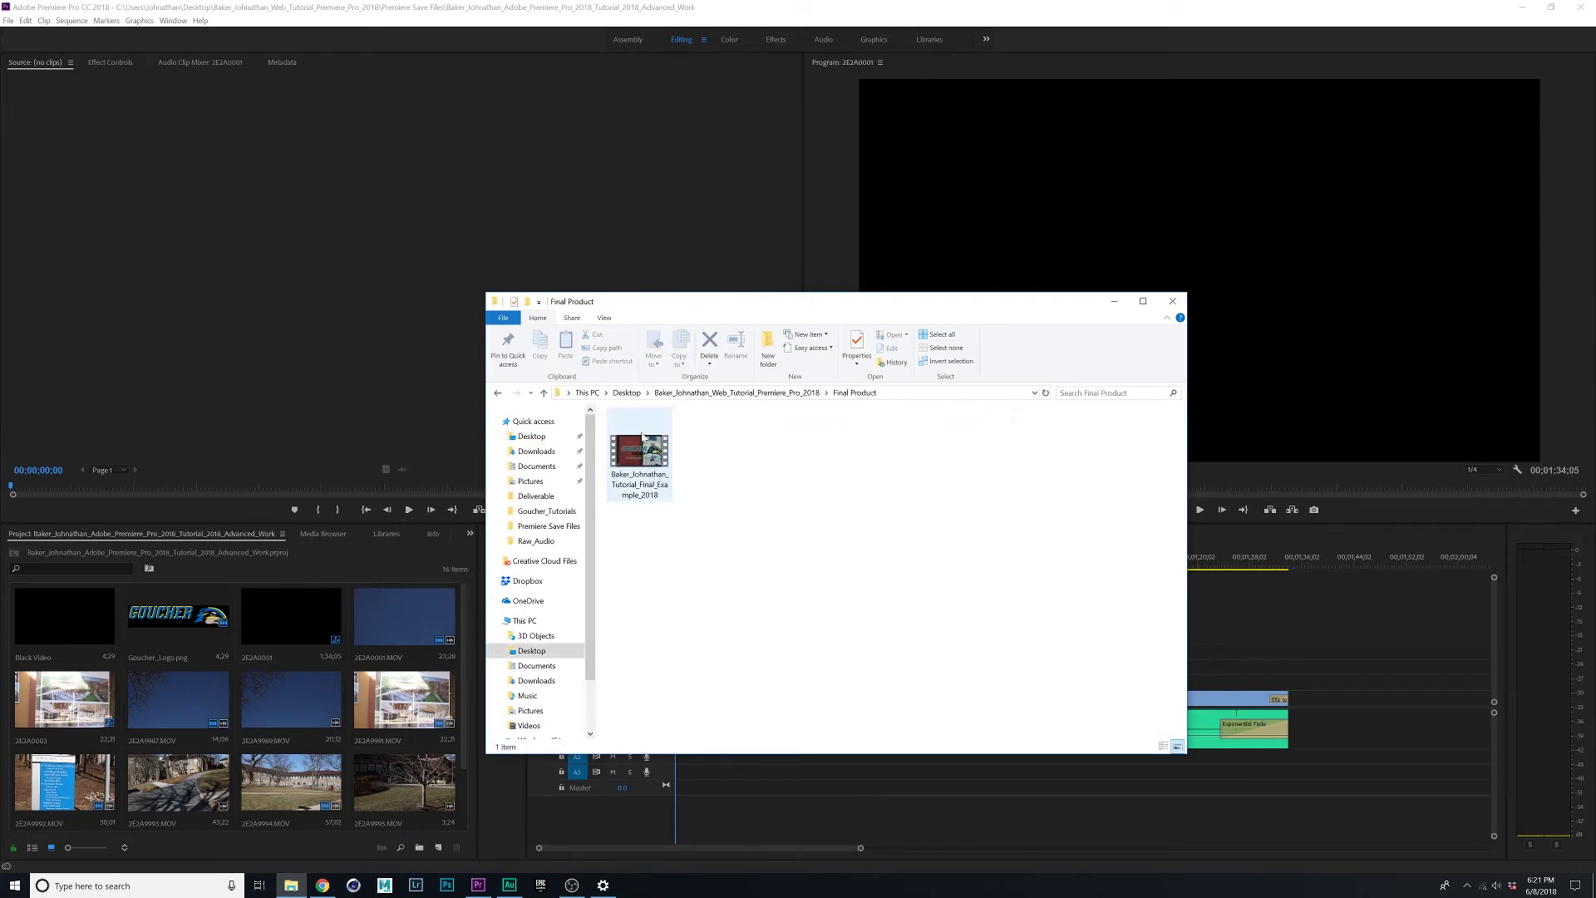
Play the exported video, skip to about its midpoint, and return to the Final Product folder.
left_click(632, 453)
double_click(631, 454)
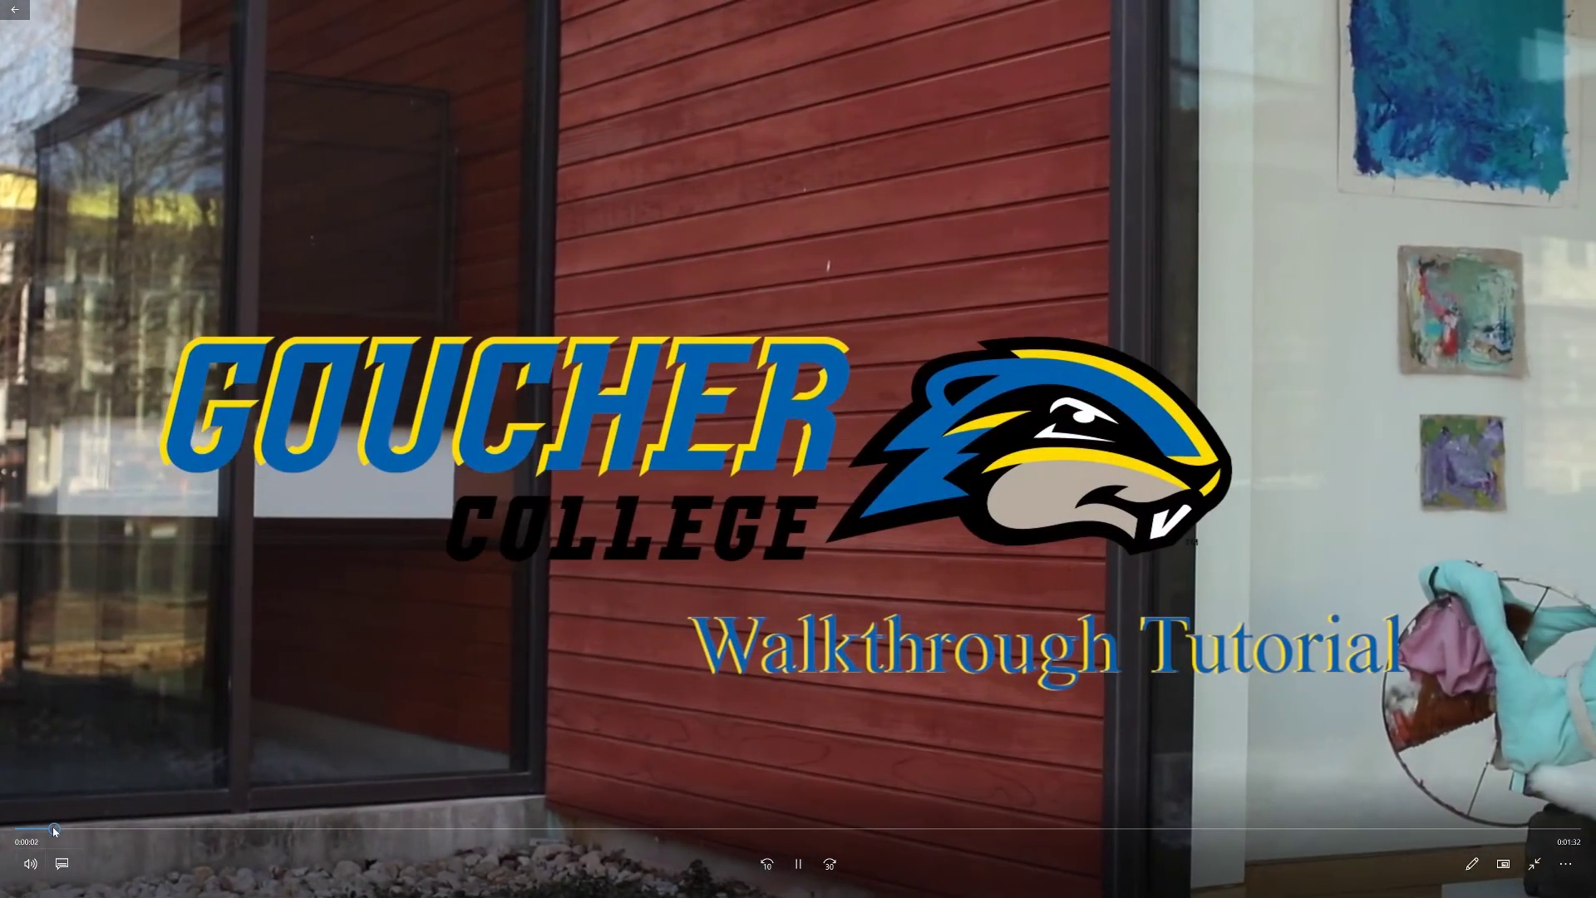
left_click_drag(38, 829, 795, 829)
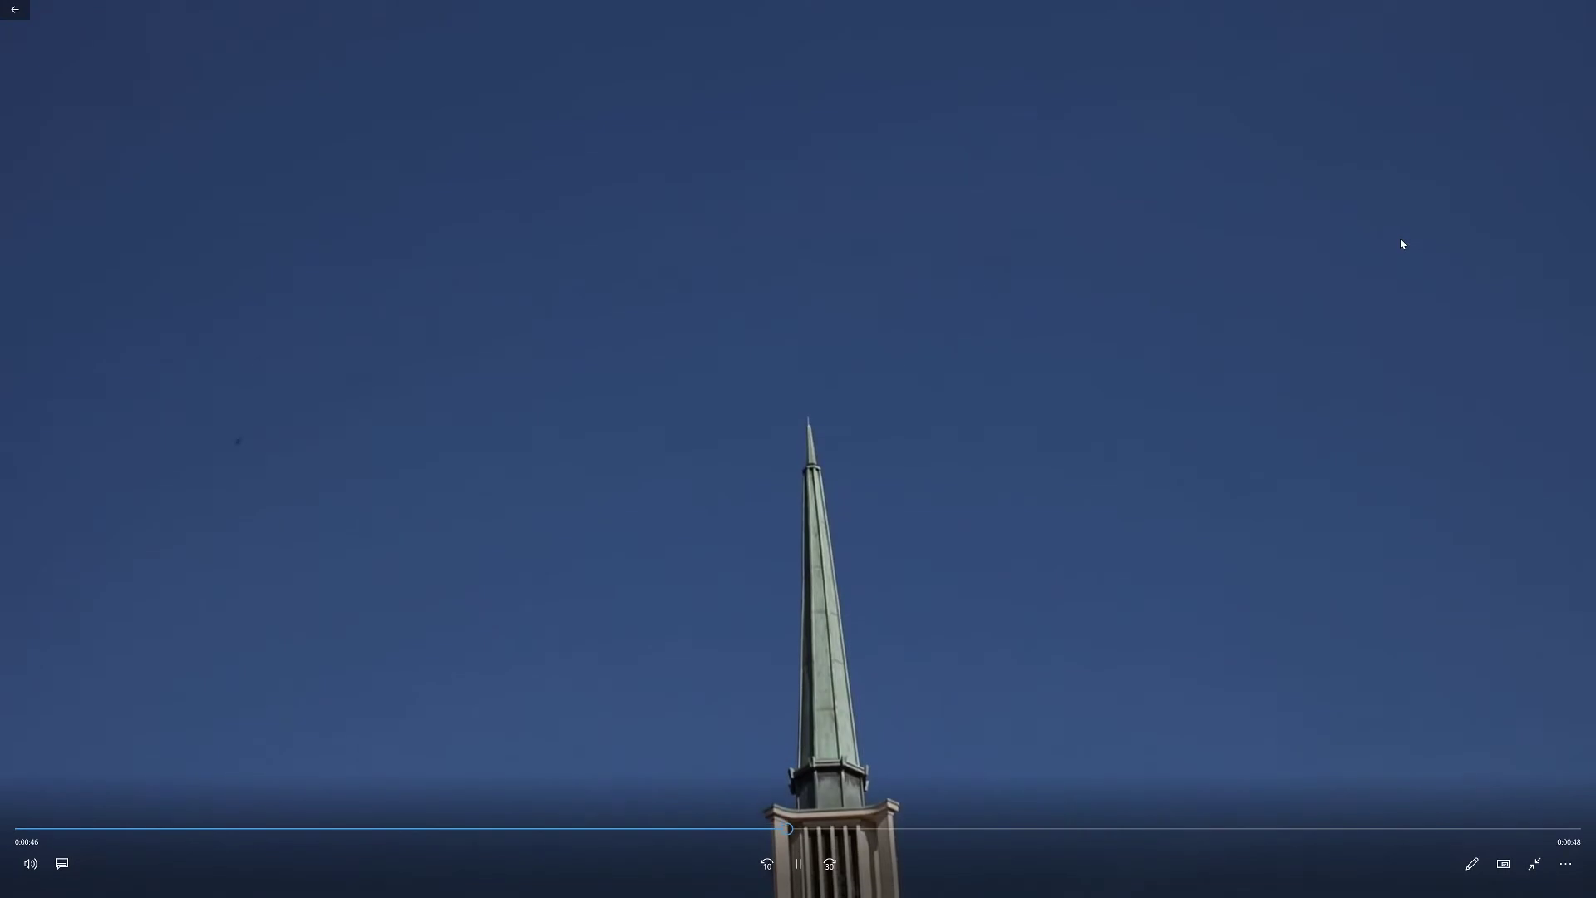
left_click(1534, 864)
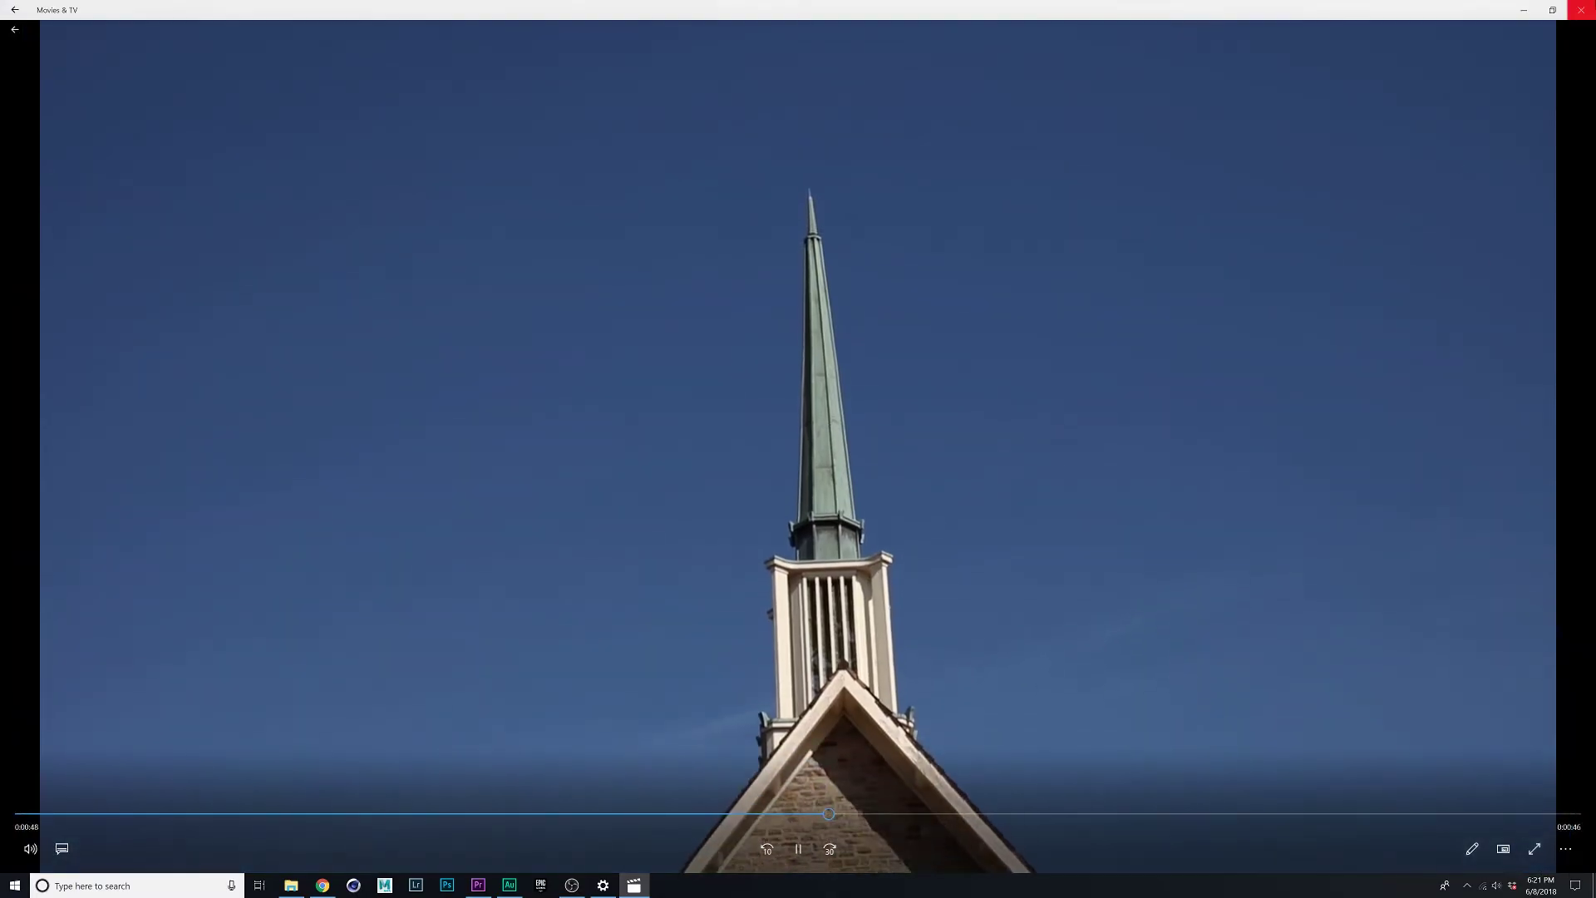
left_click(1582, 10)
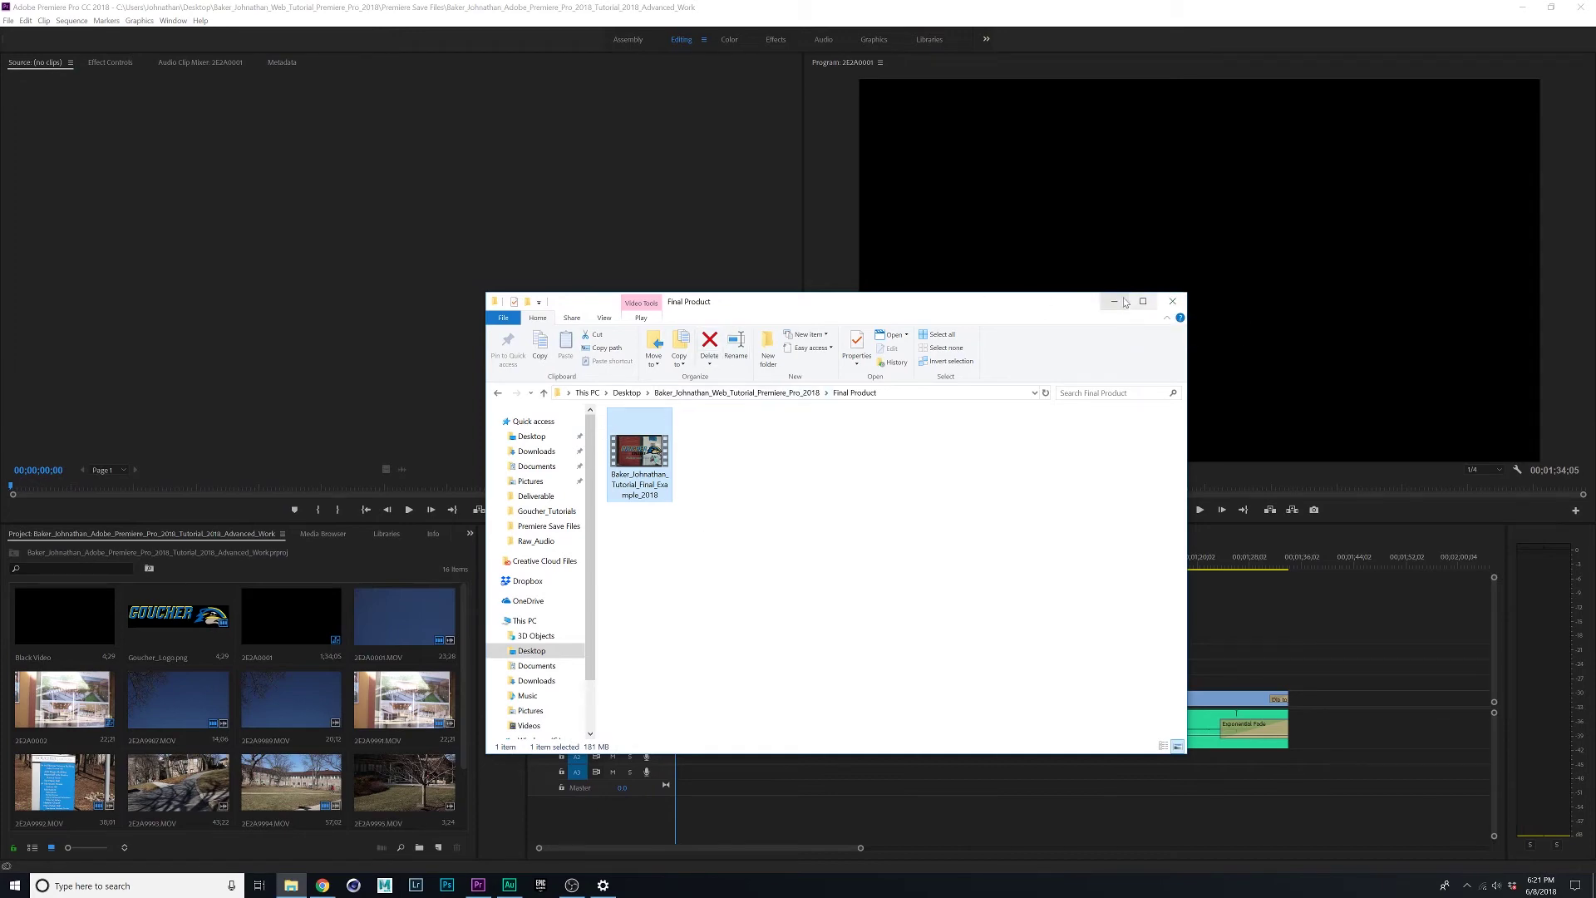
left_click_drag(992, 308, 757, 162)
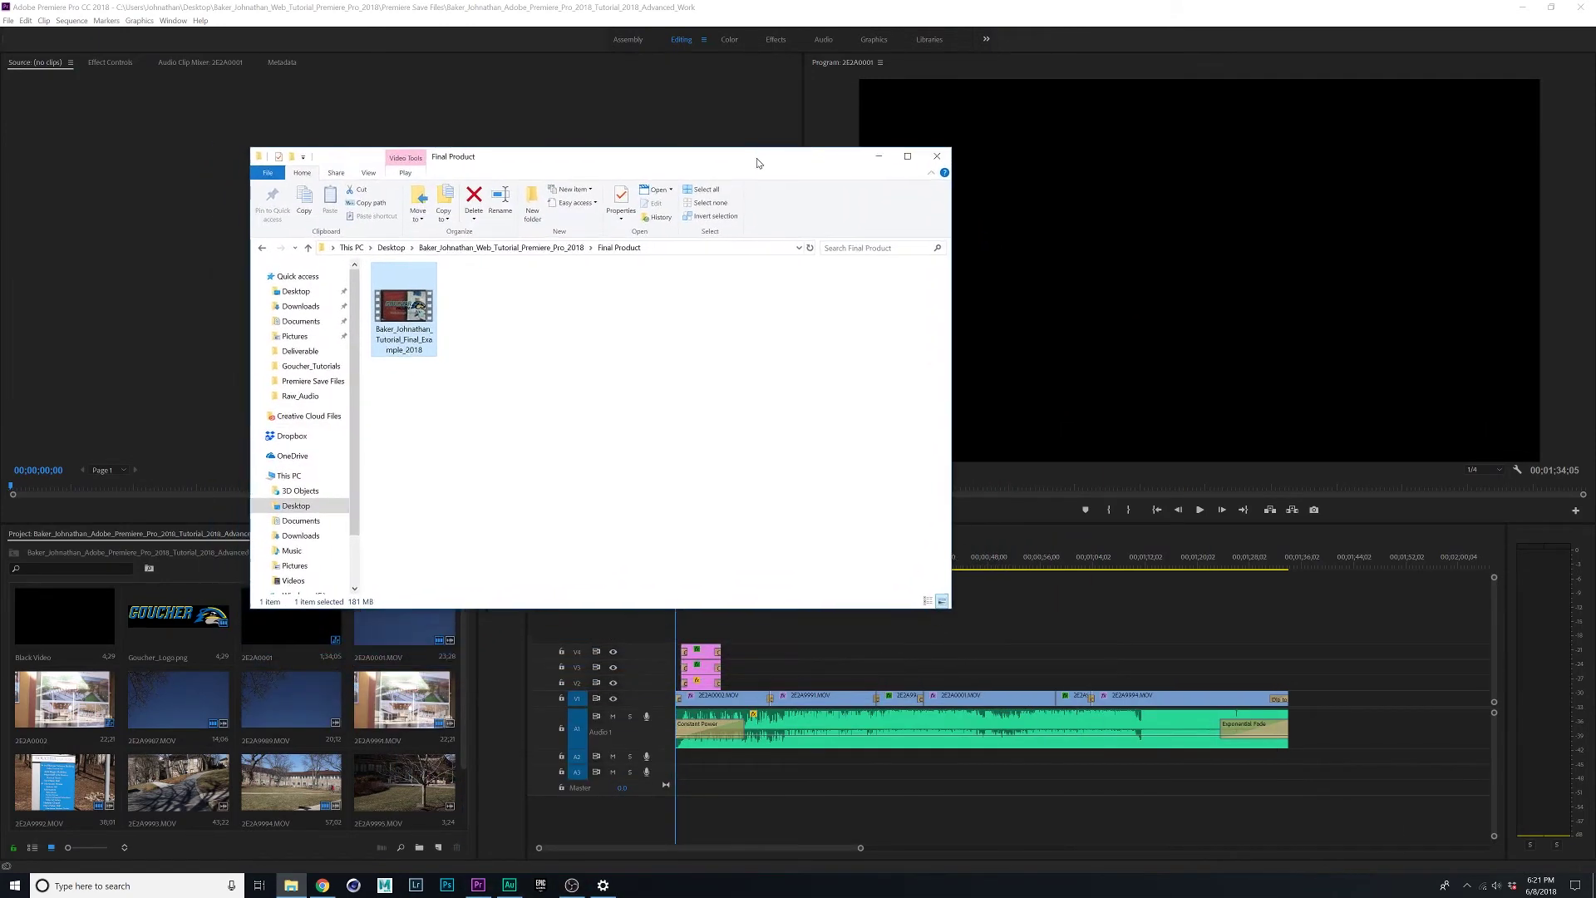